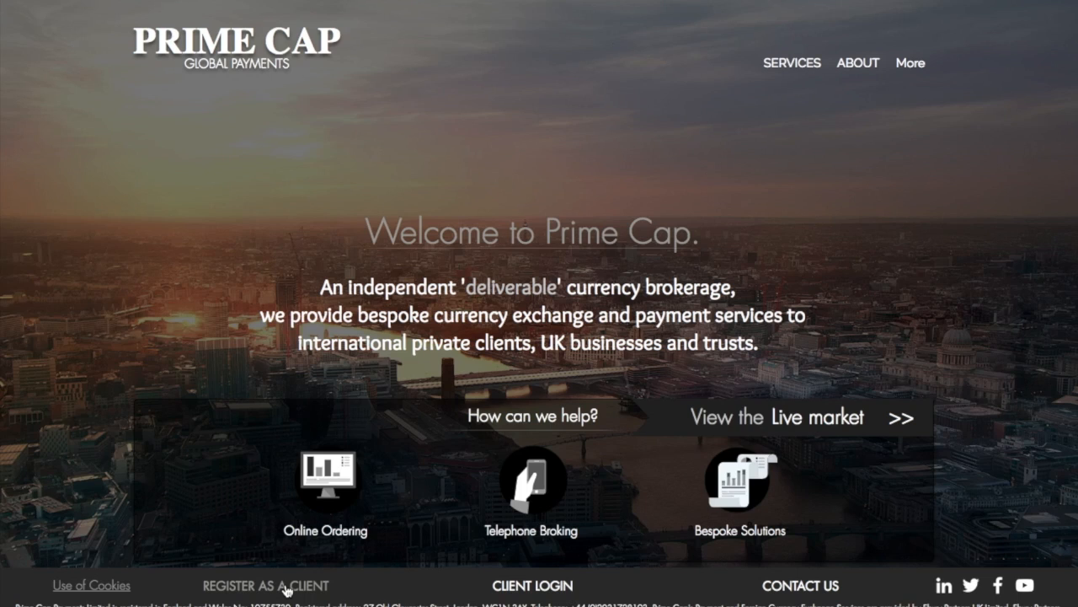
Open the client registration form from the Prime Cap homepage and view its private and corporate client options.
click(285, 591)
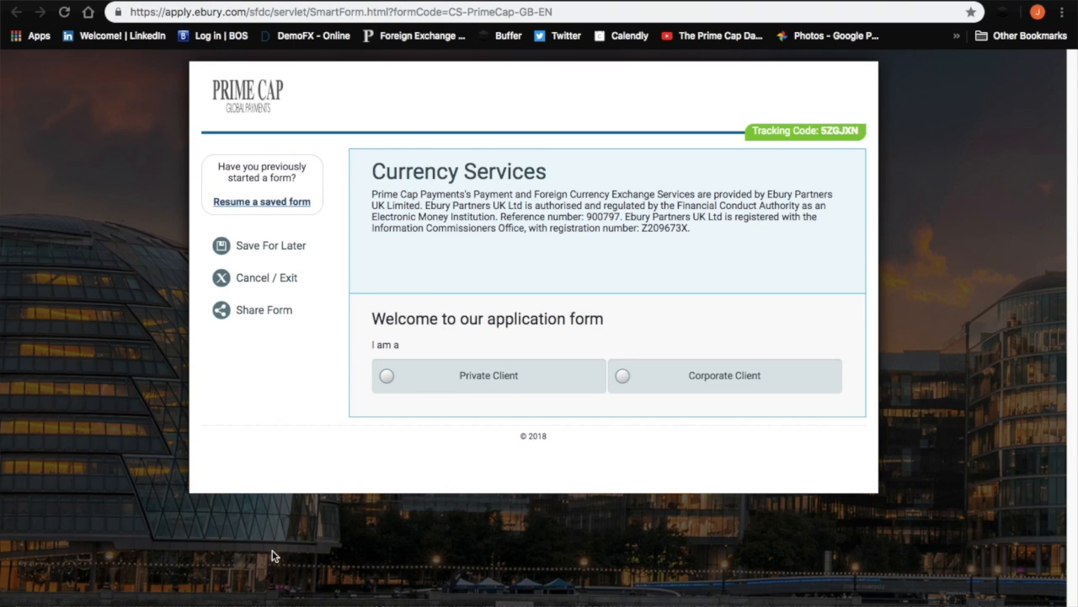
mouse_move(269, 1)
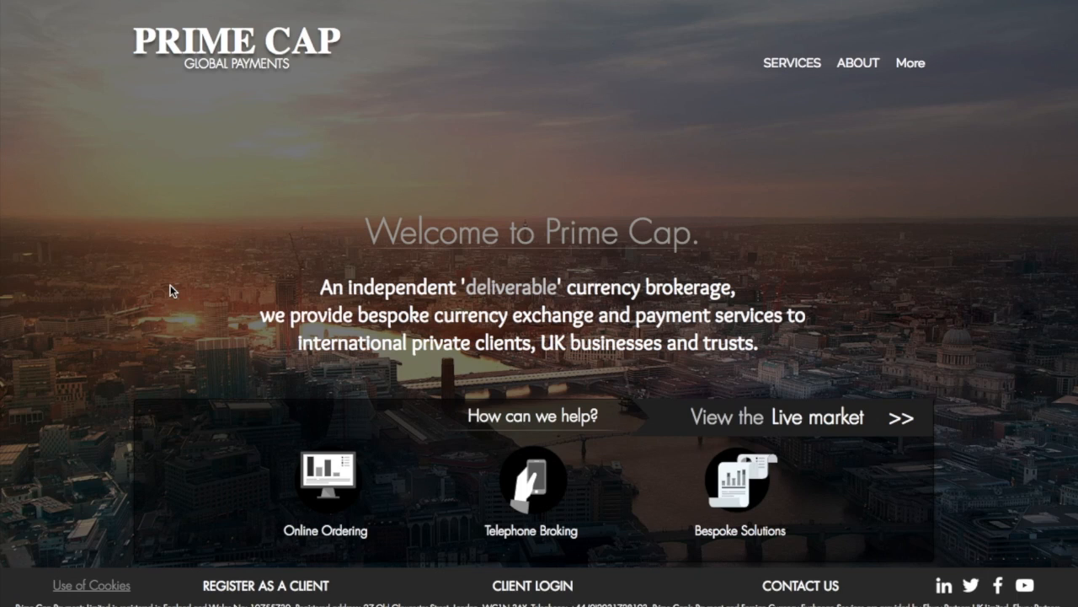
Go to the client login and review the account balances and recent trades on the dashboard.
click(545, 591)
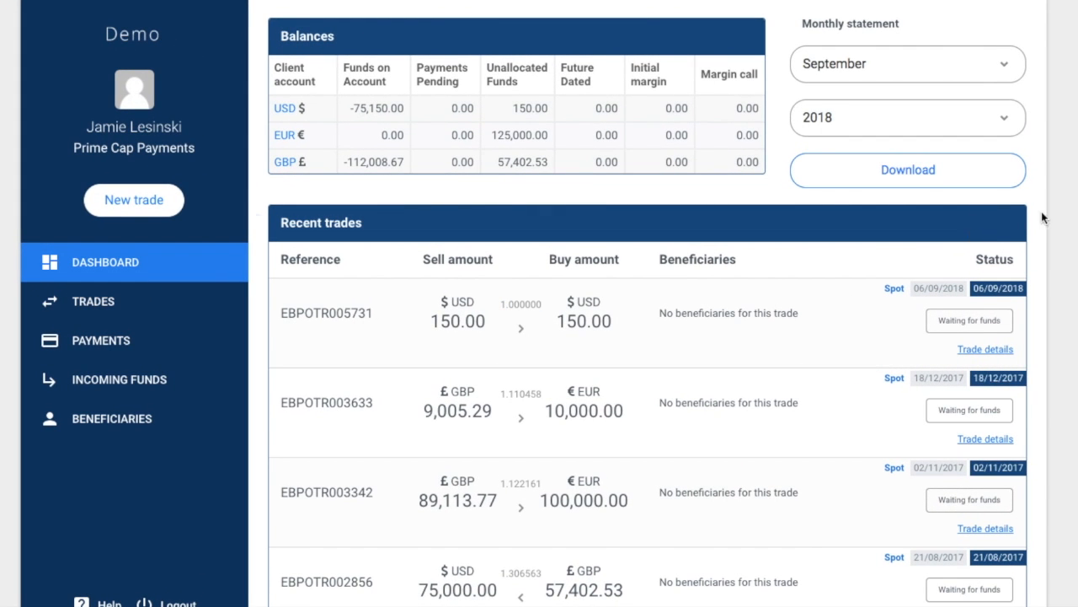
scroll(398, 223, down, 3)
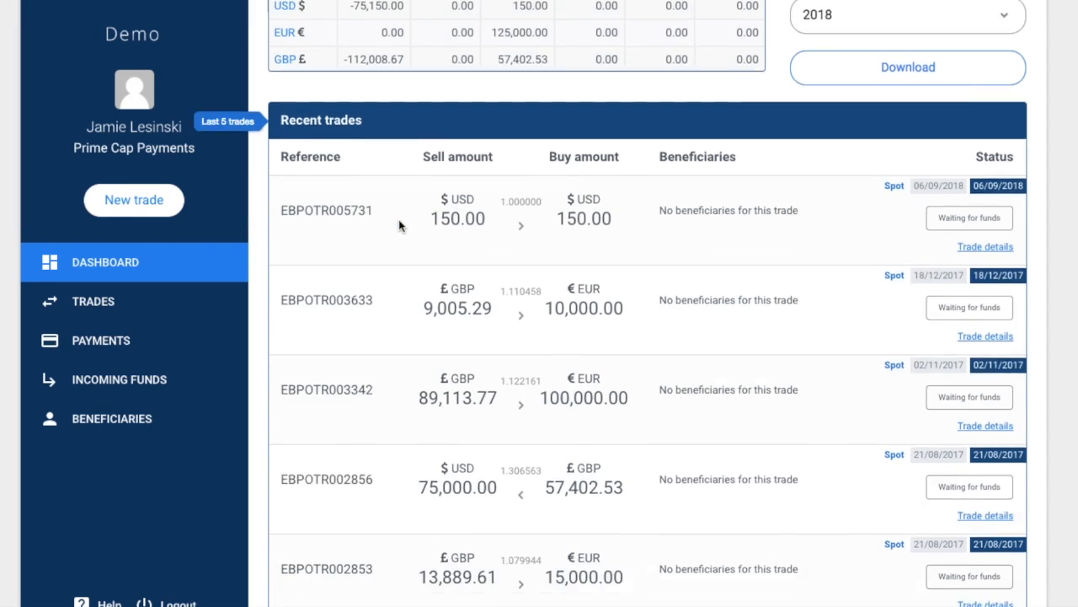
scroll(397, 229, up, 3)
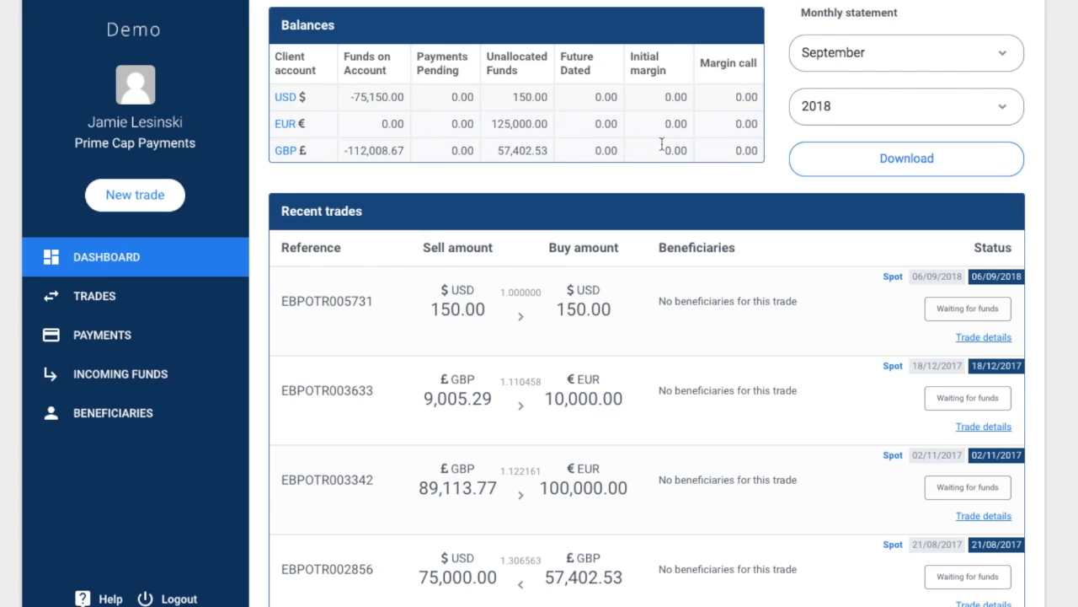
Start a new spot trade selling GBP to buy USD, and set the buy amount to 10,000.
click(137, 206)
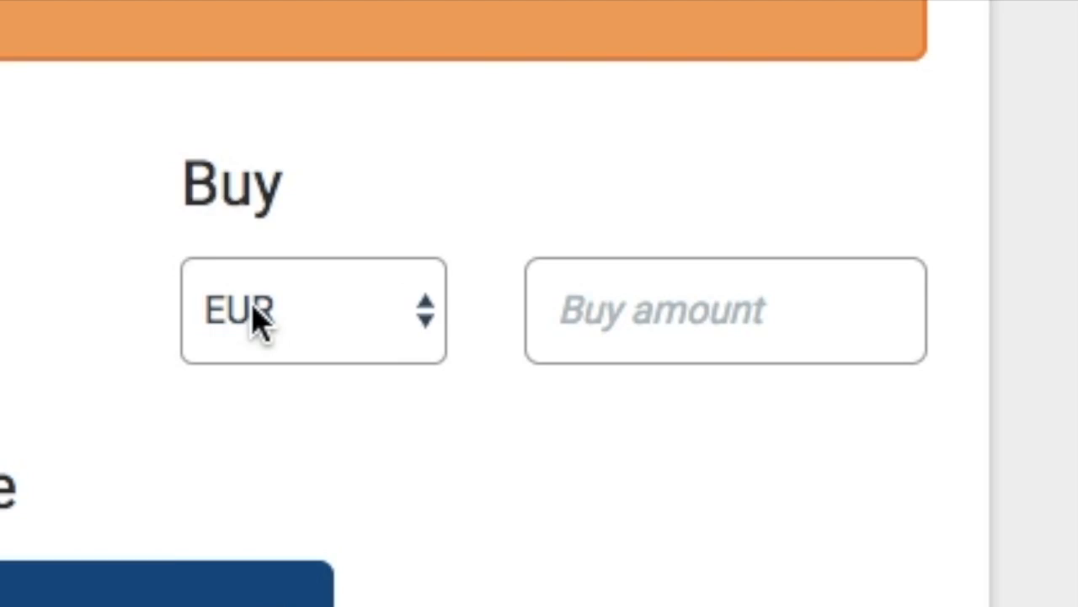
click(804, 302)
click(252, 368)
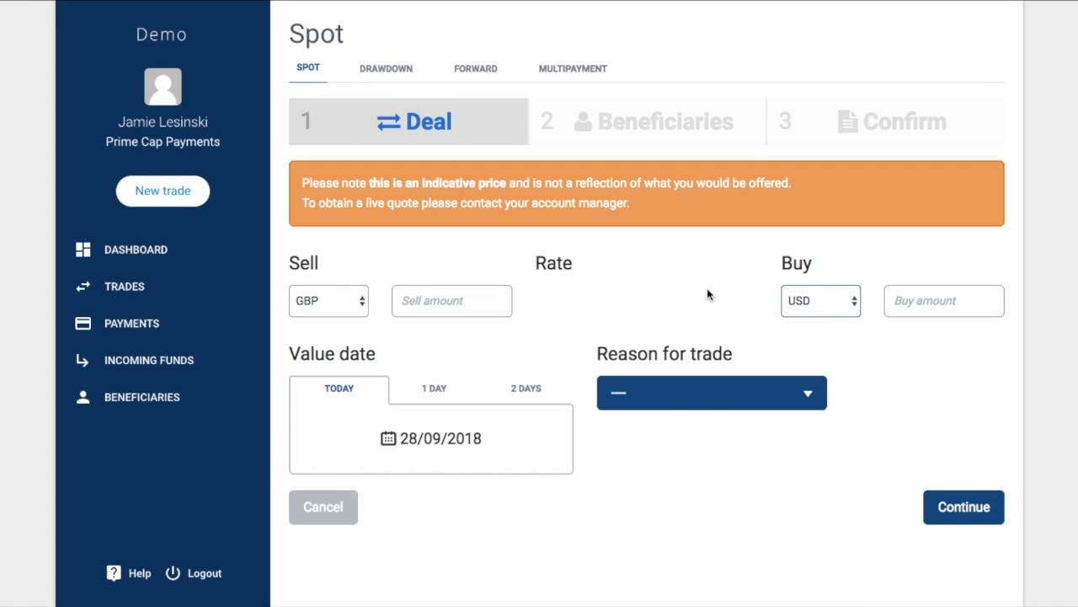
click(929, 300)
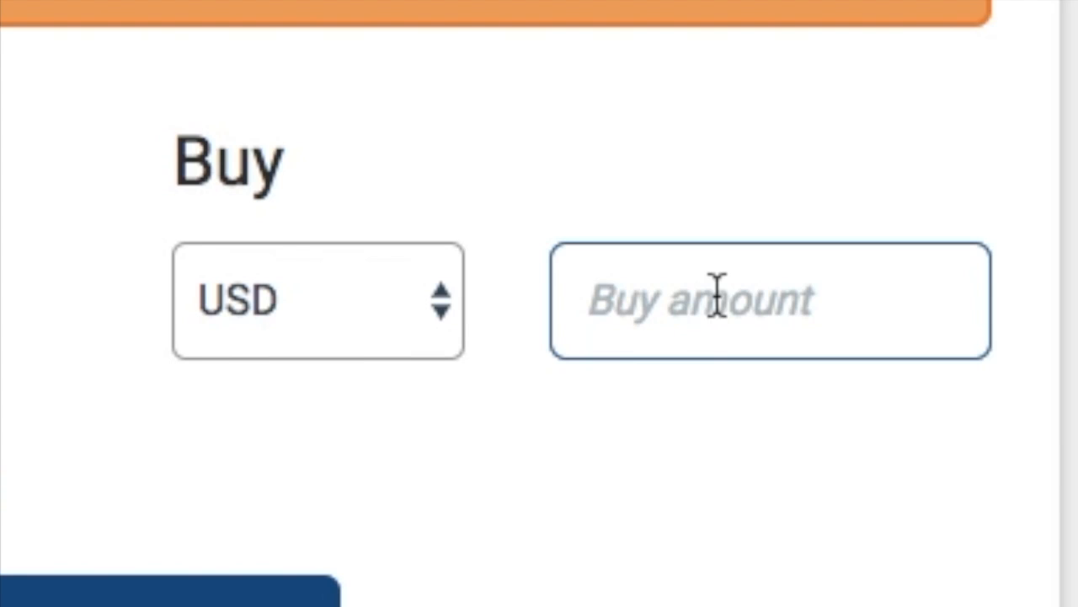
text(10,000)
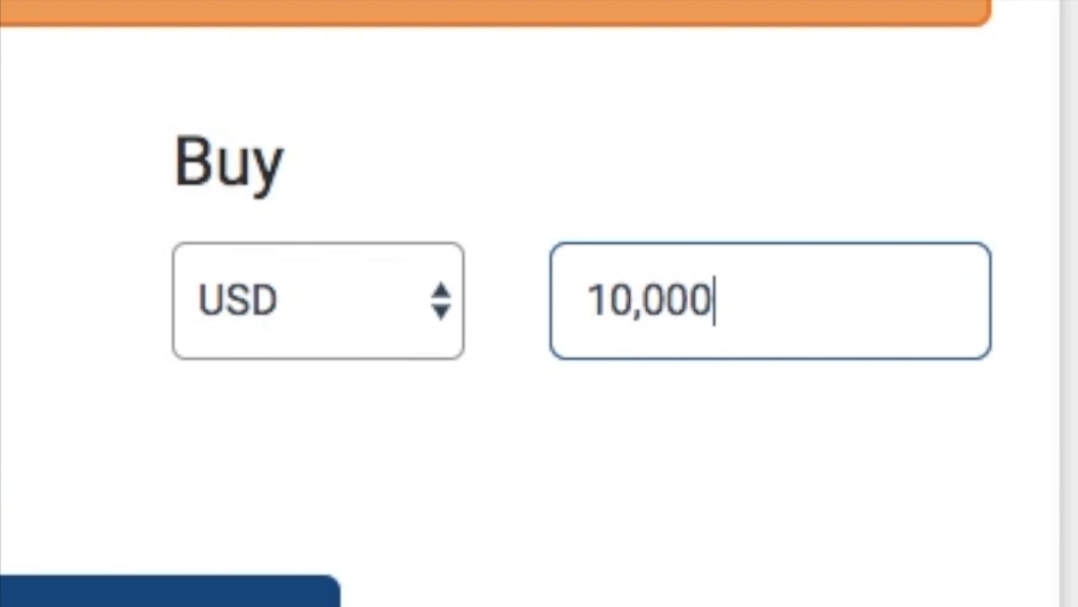
click(73, 325)
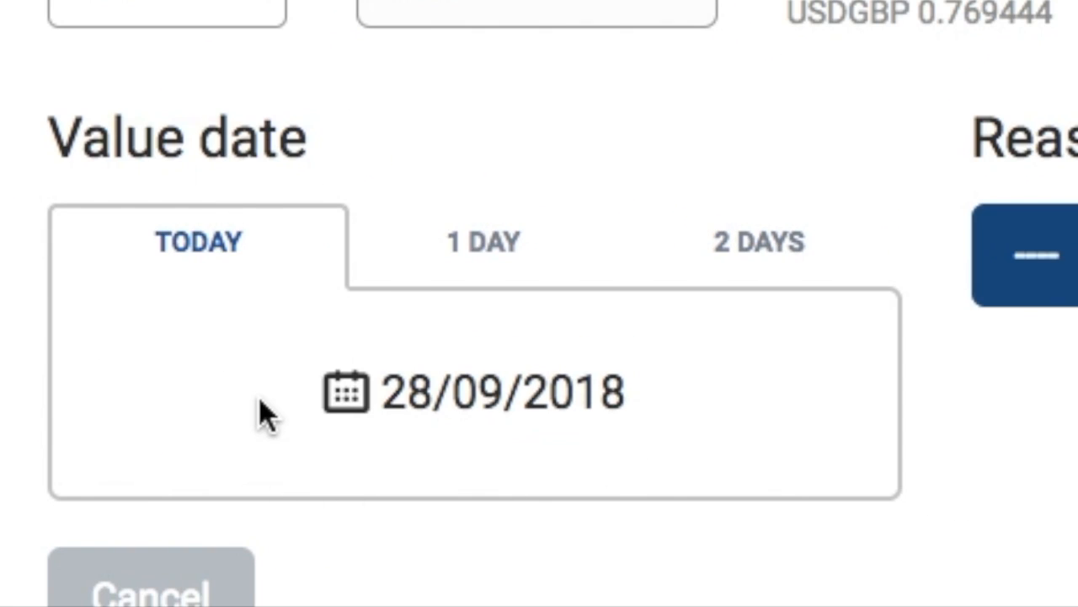
Preview the 1-day and 2-day value dates for the trade and return the value date to today.
mouse_move(271, 396)
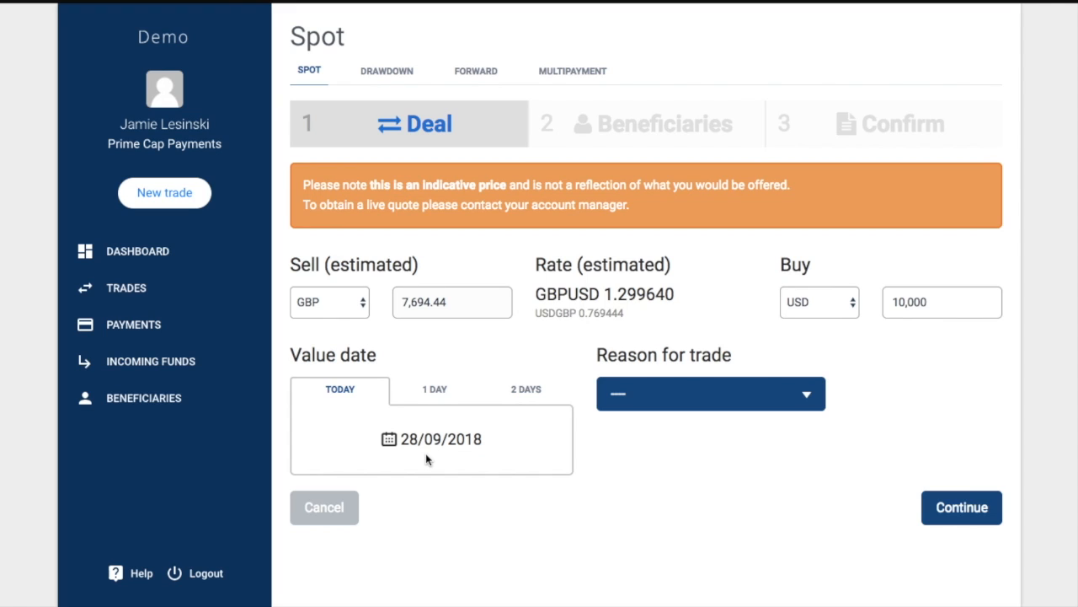
click(437, 390)
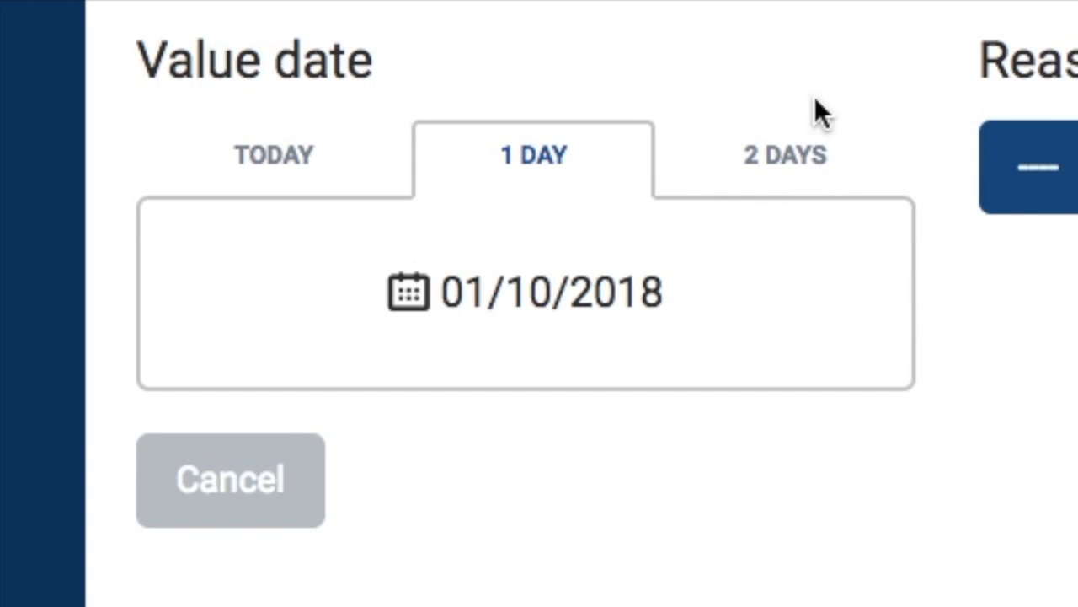
click(807, 164)
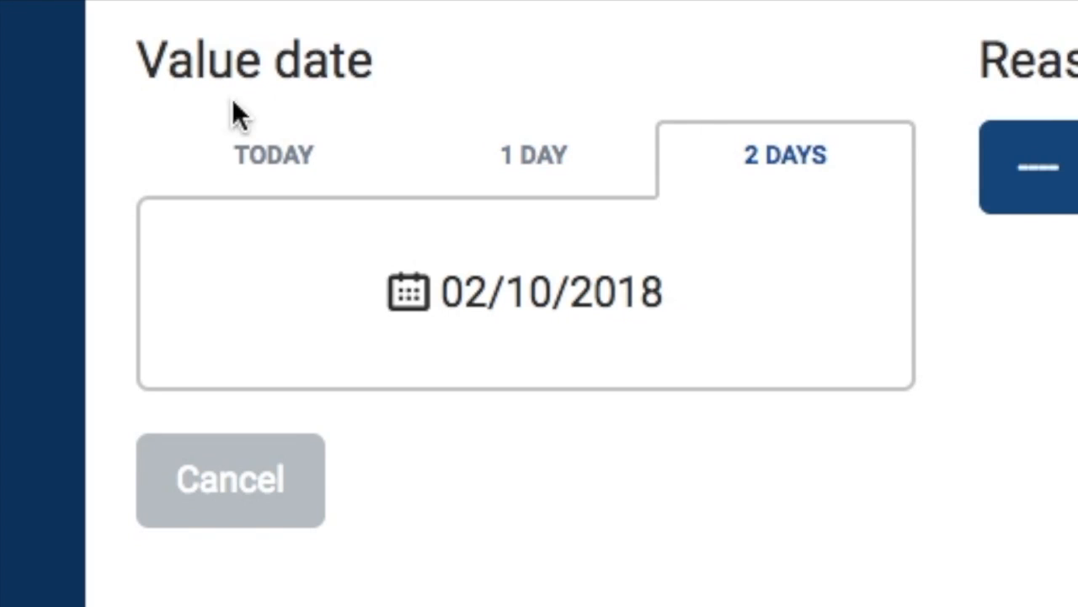
click(296, 173)
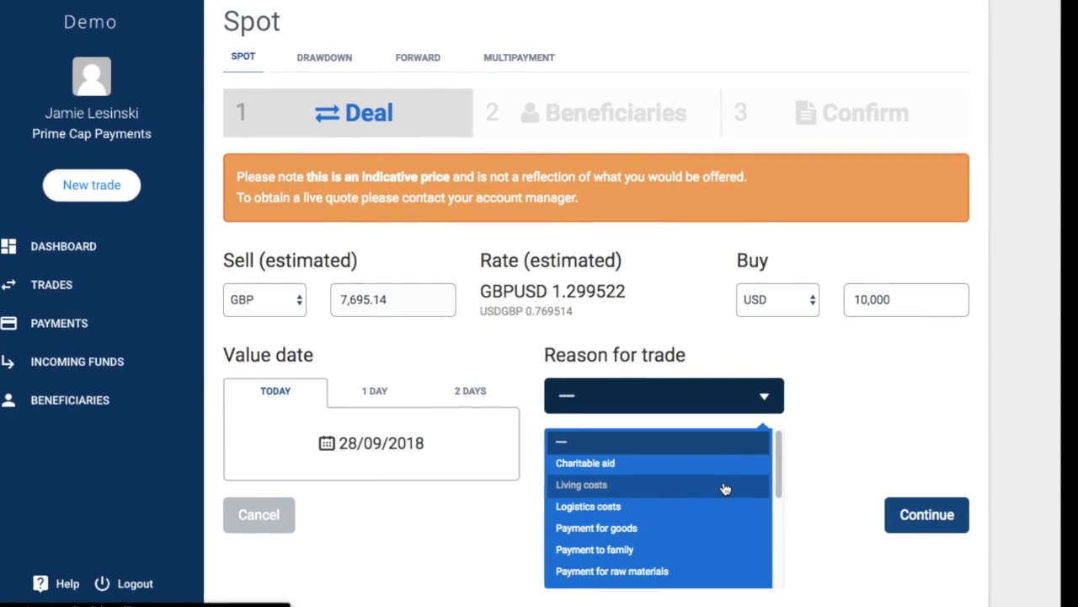
Set the reason for trade to "Payment for goods" and continue to the beneficiaries stage.
scroll(722, 487, down, 2)
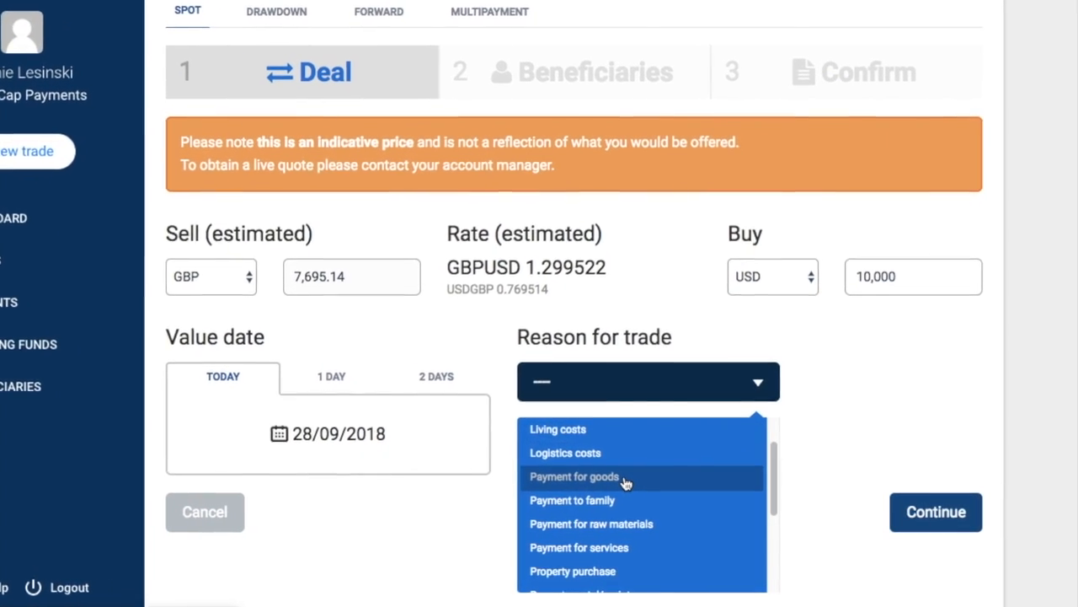
scroll(628, 484, down, 3)
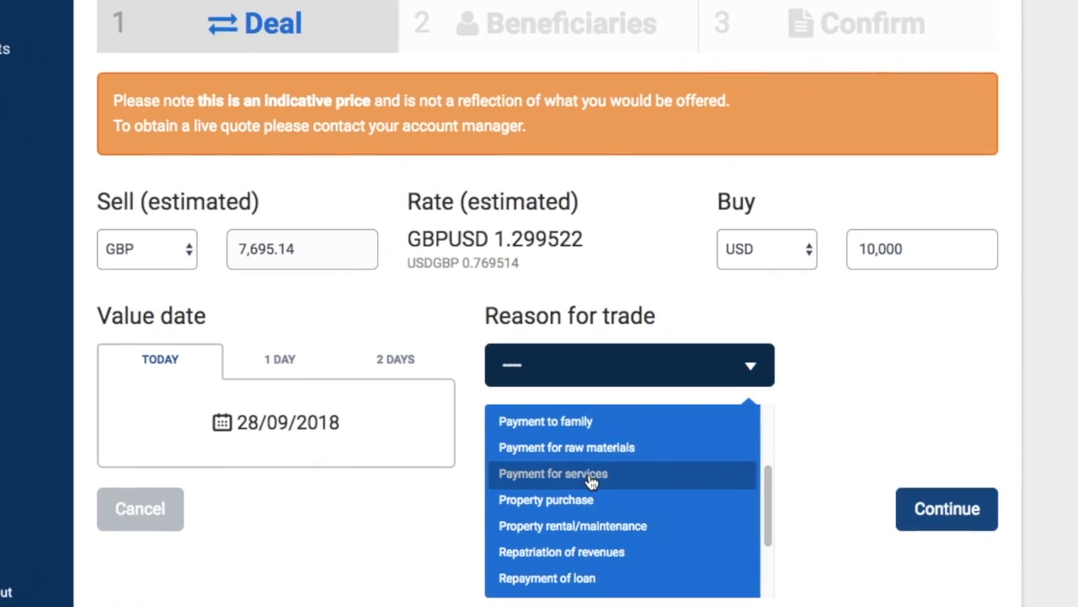
scroll(594, 478, down, 2)
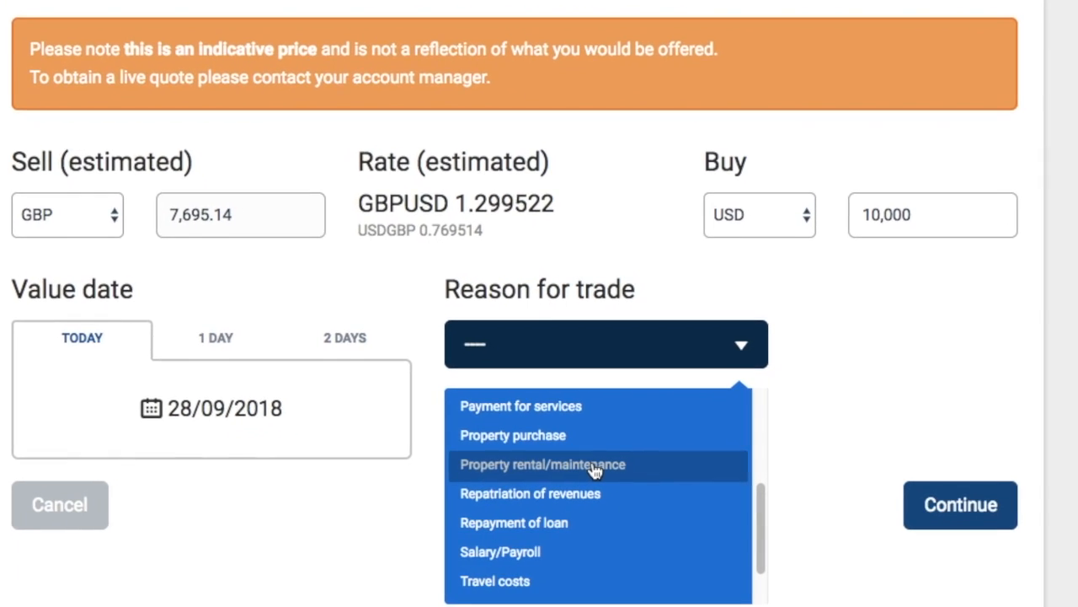
scroll(590, 469, down, 1)
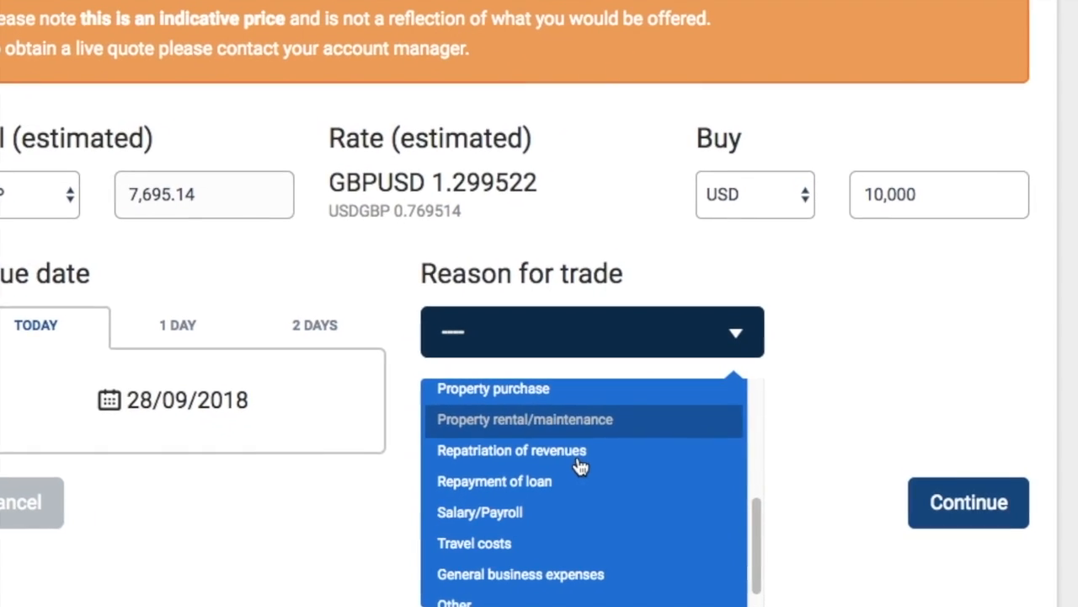
scroll(581, 466, down, 1)
scroll(585, 468, up, 2)
scroll(569, 462, up, 4)
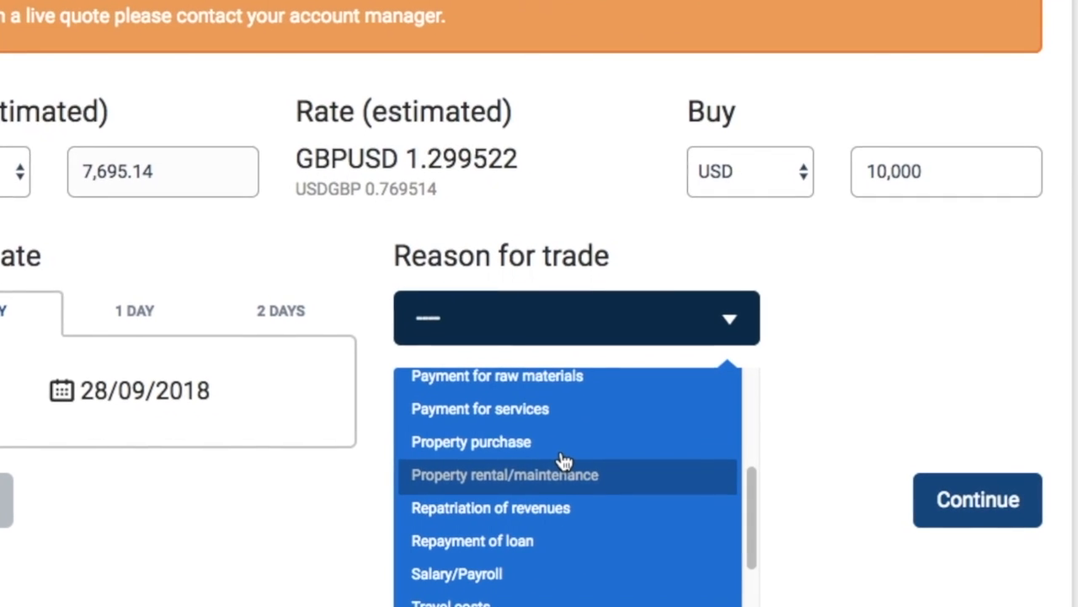
scroll(549, 457, up, 1)
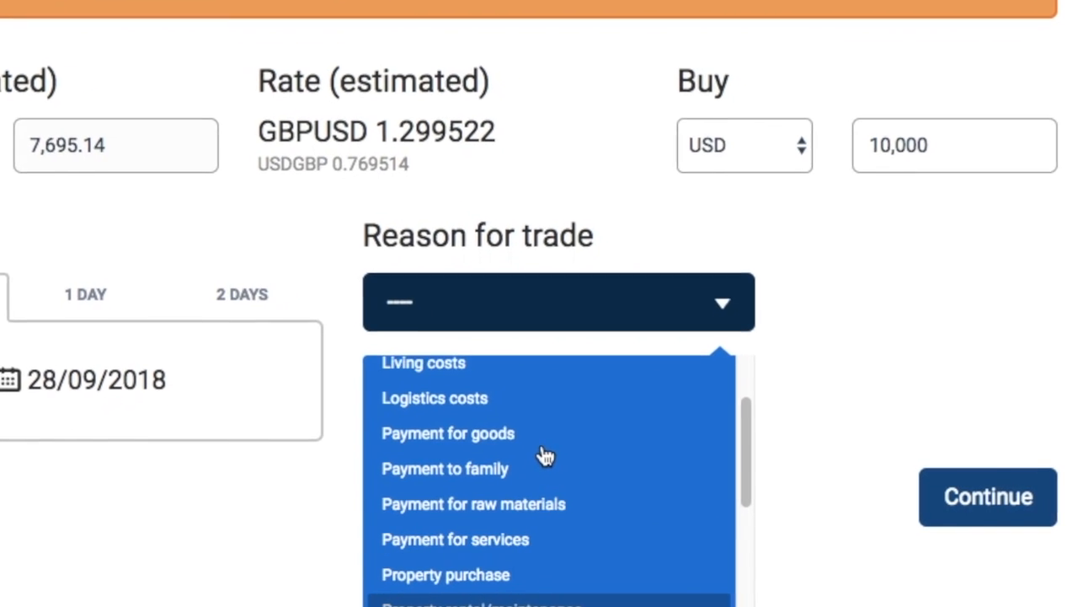
scroll(514, 470, up, 3)
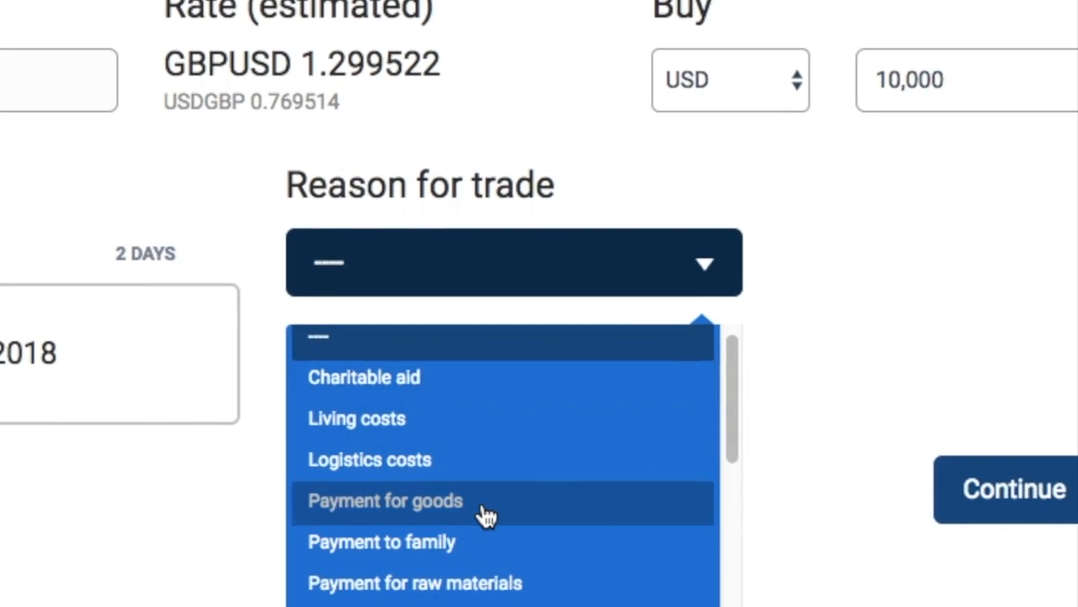
scroll(476, 506, down, 6)
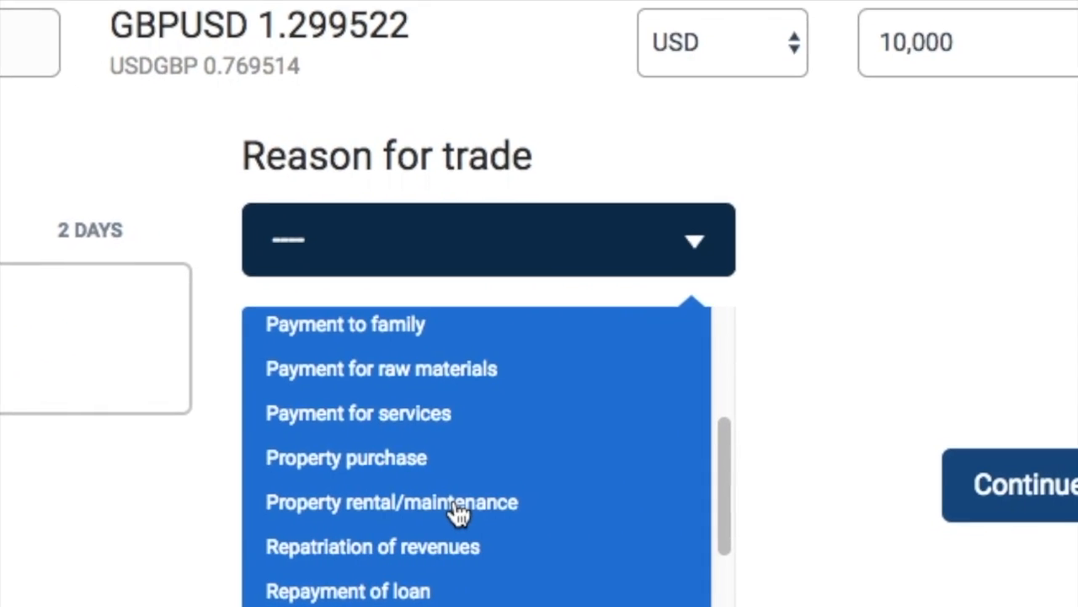
scroll(445, 511, up, 2)
scroll(436, 511, up, 1)
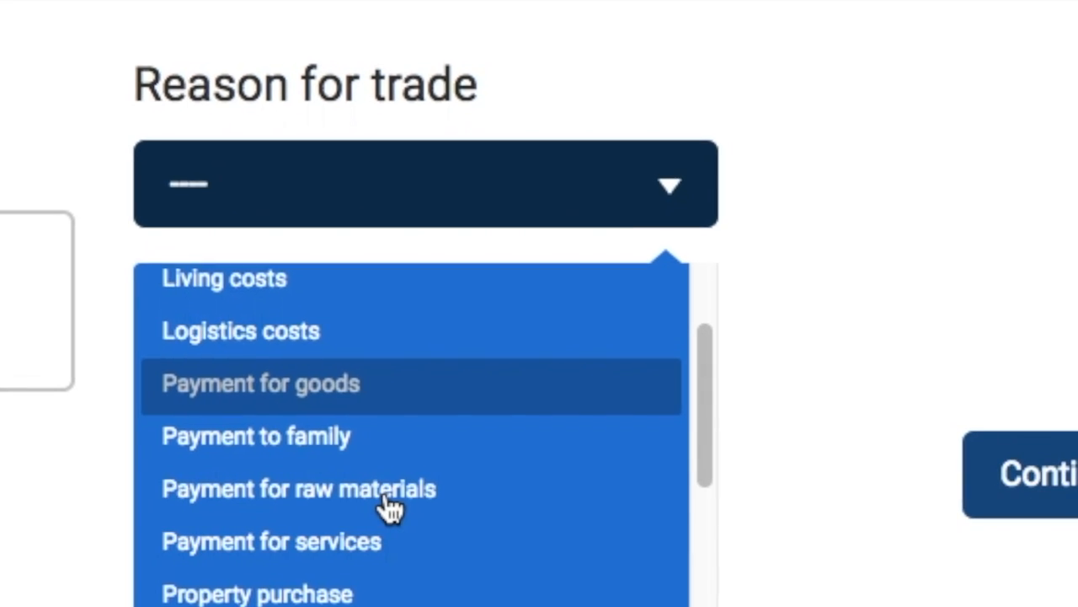
scroll(390, 508, up, 2)
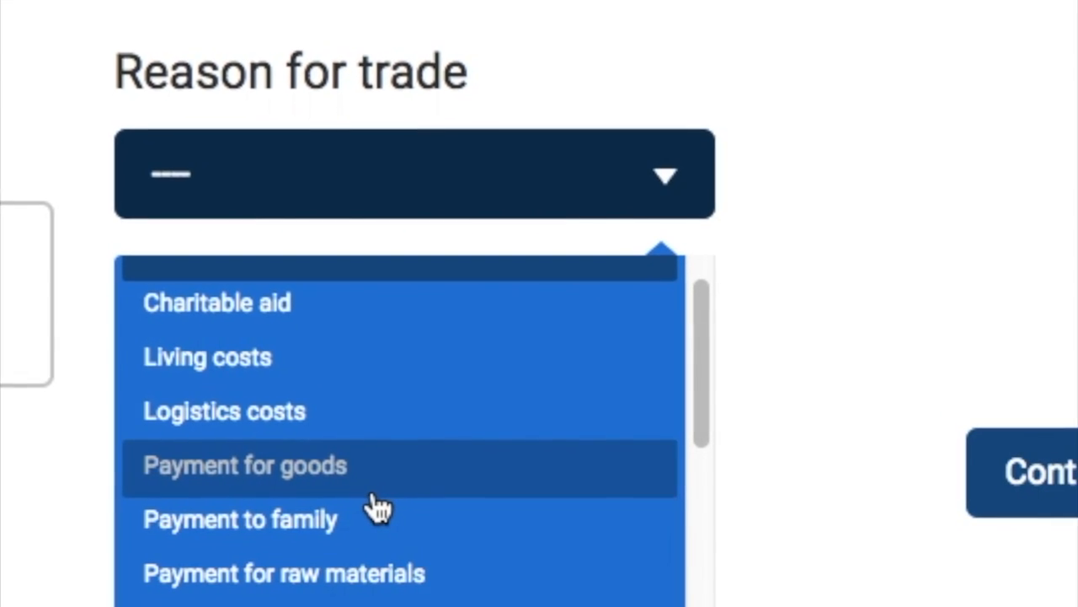
click(374, 470)
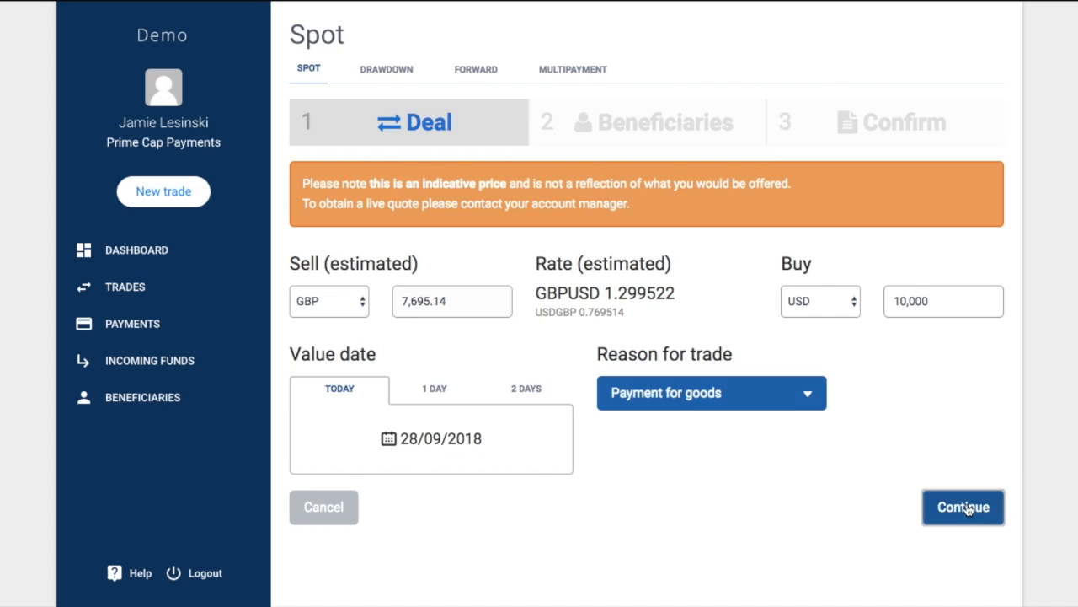
click(1036, 472)
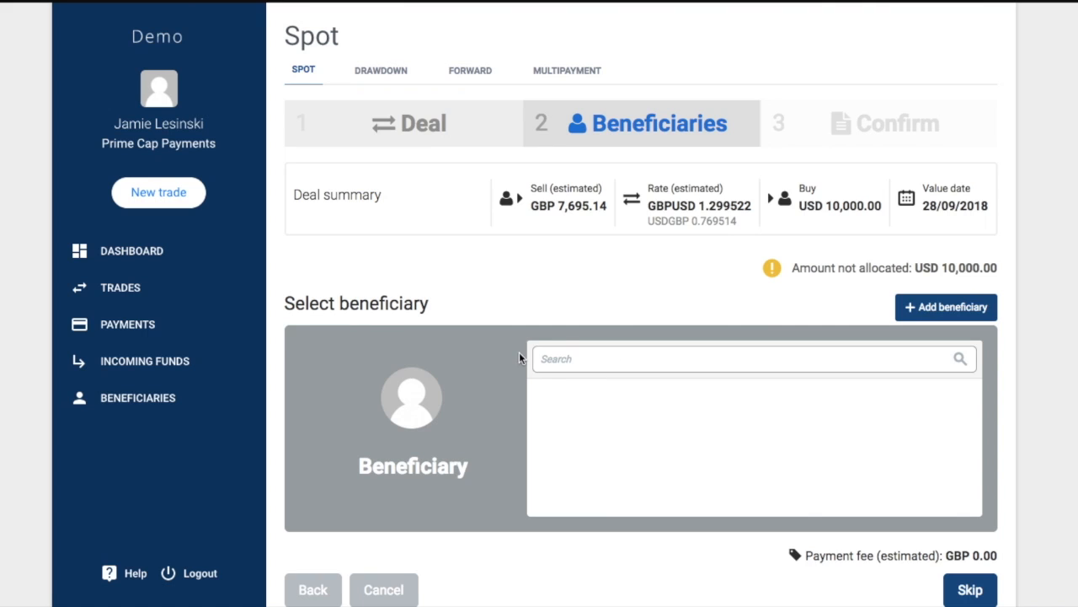
Open the form for adding a beneficiary and choose China as the country in its bank details.
click(960, 308)
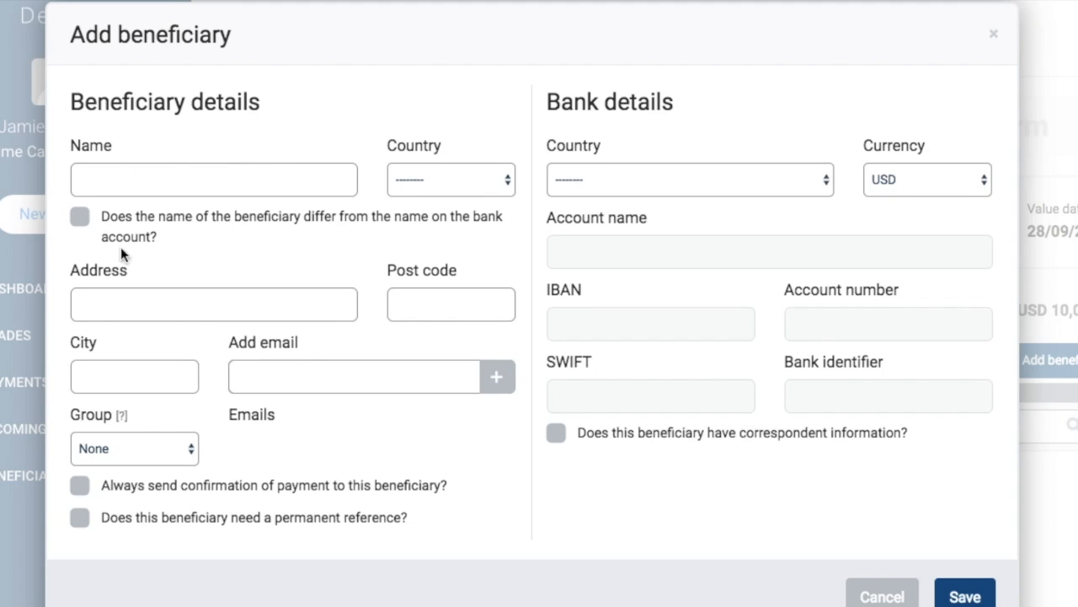
click(800, 181)
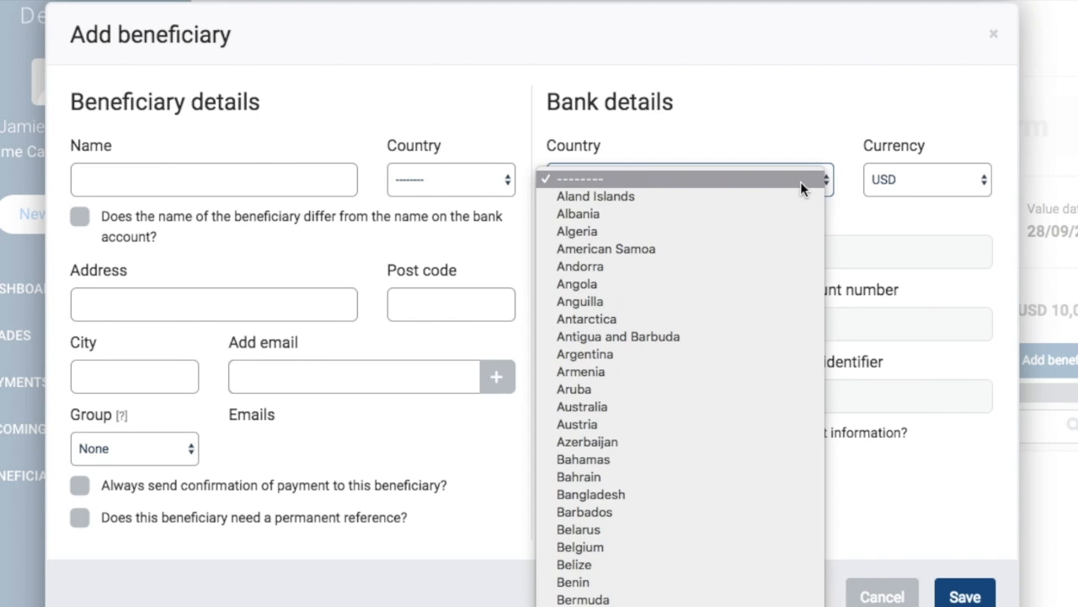
scroll(686, 492, down, 10)
scroll(685, 494, down, 20)
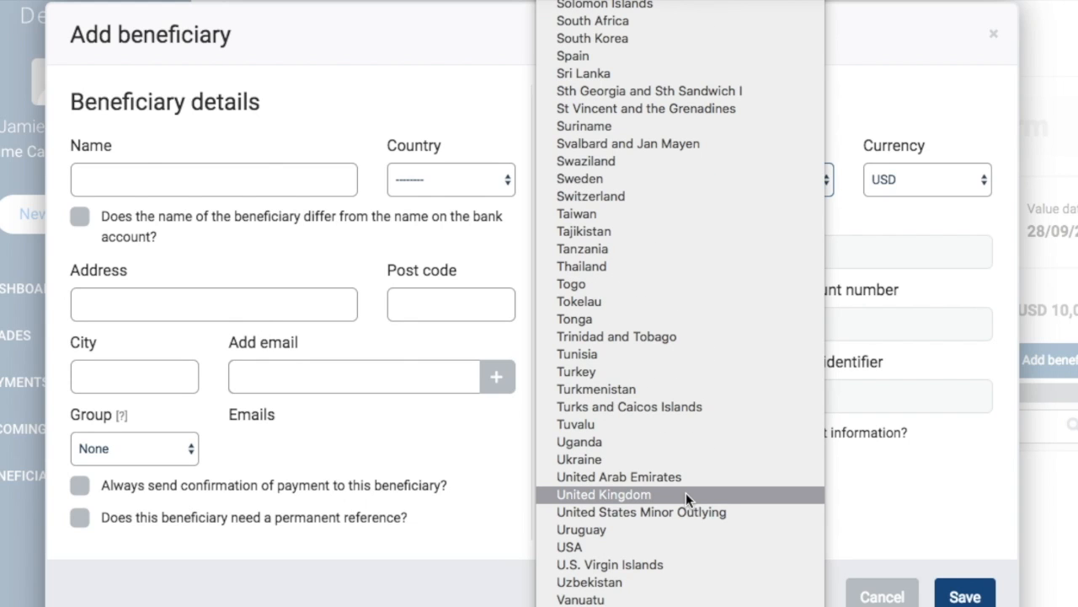
scroll(686, 492, up, 10)
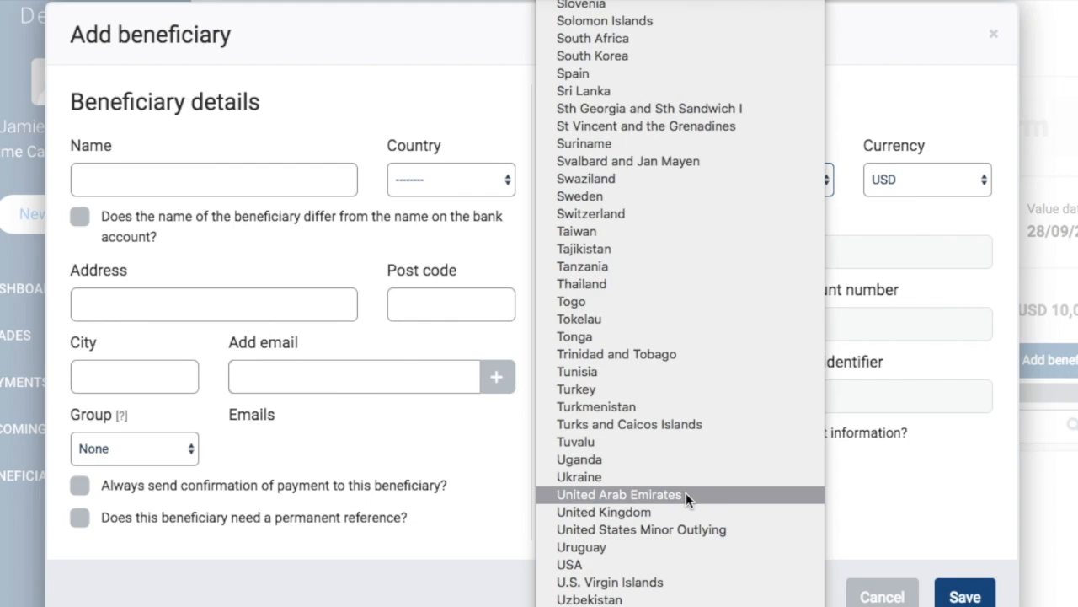
scroll(685, 492, up, 18)
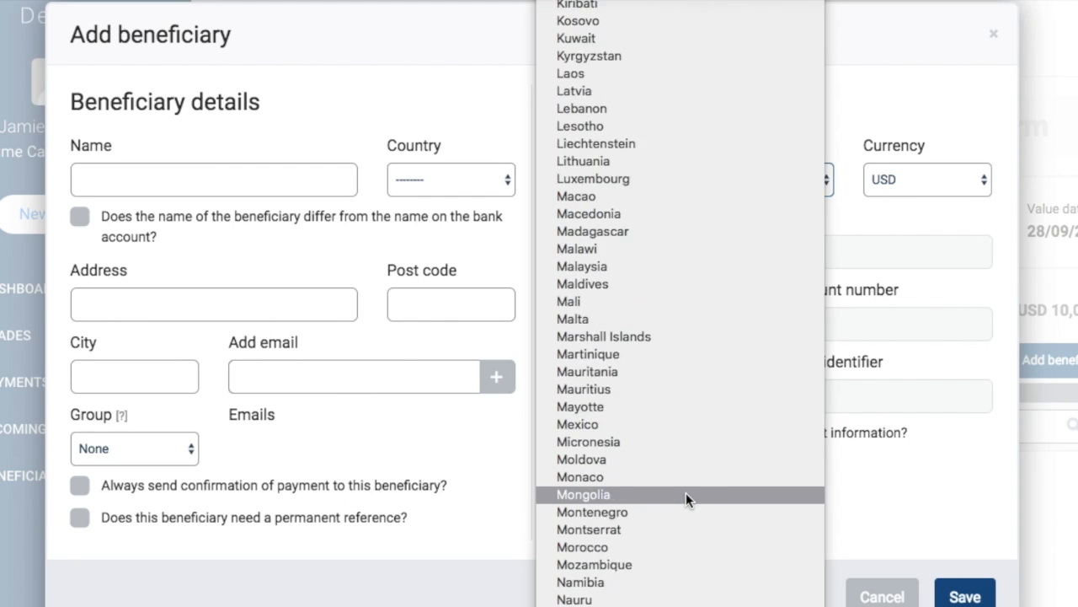
scroll(686, 492, up, 8)
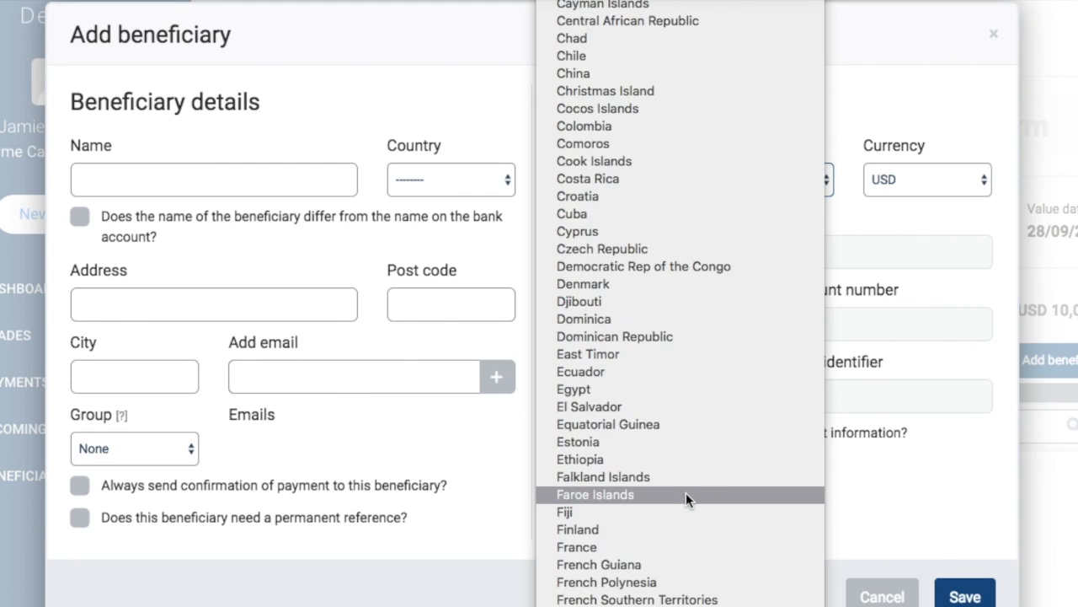
click(649, 74)
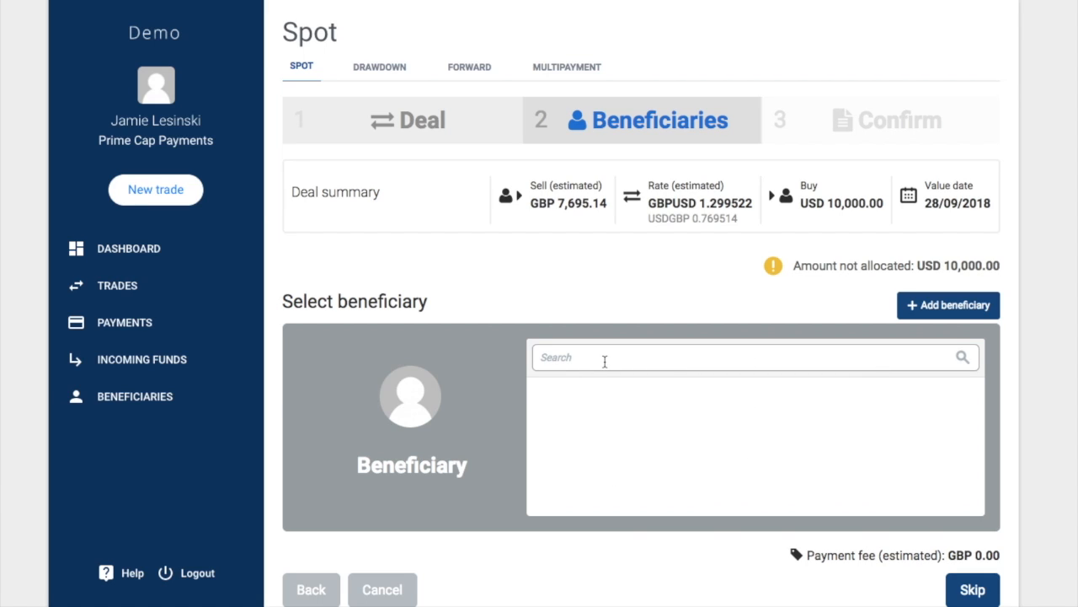
Skip selecting a beneficiary and request a rate for the trade from the confirmation stage.
scroll(604, 362, down, 1)
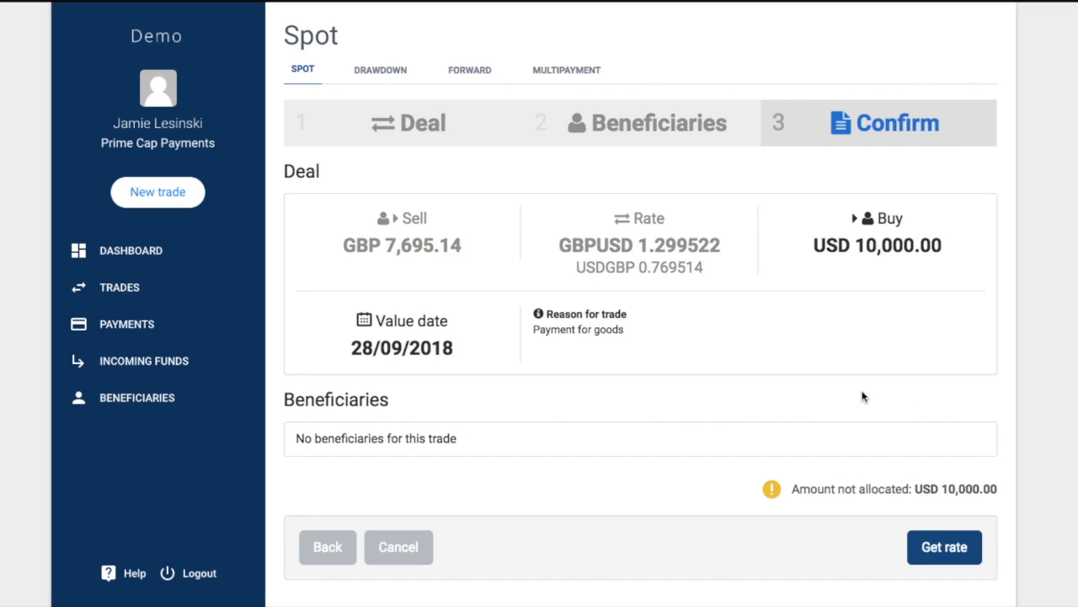
click(933, 559)
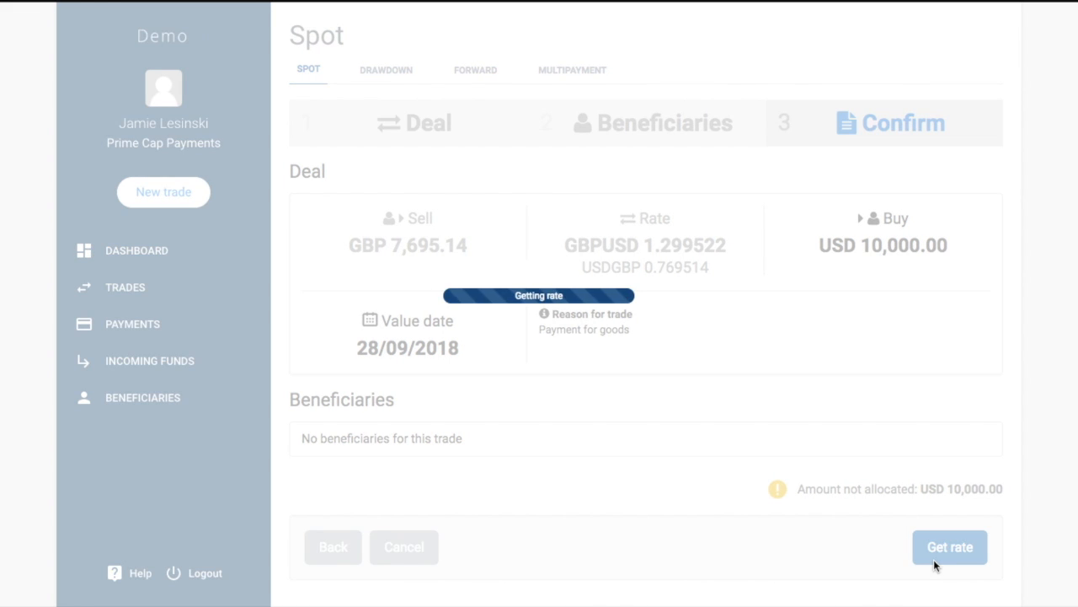
Accept the quoted GBP/USD rate to book the spot trade for USD 10,000.00.
scroll(675, 369, down, 2)
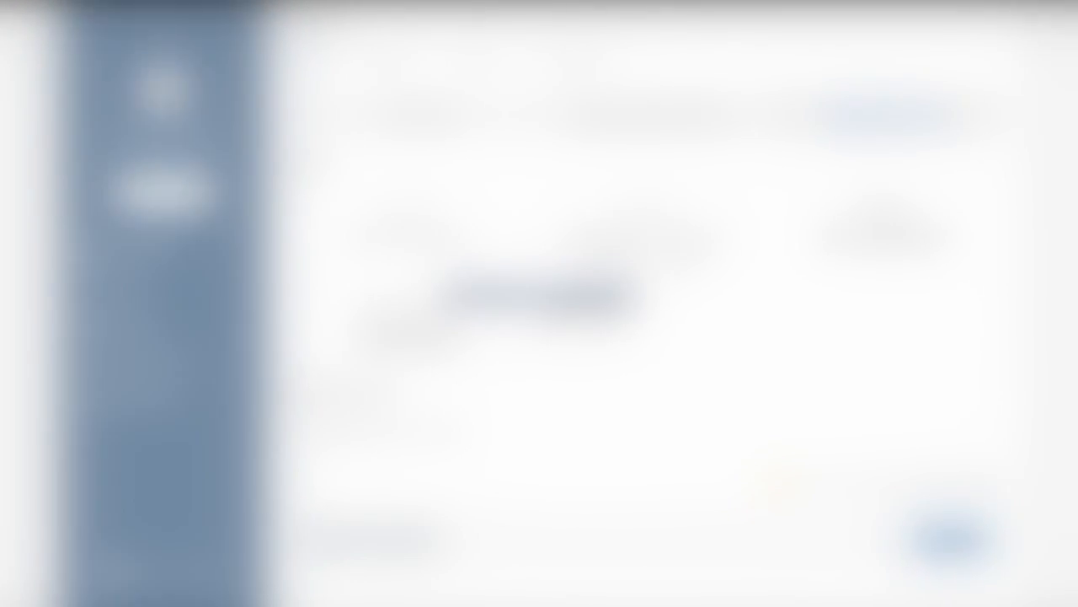
scroll(953, 322, down, 1)
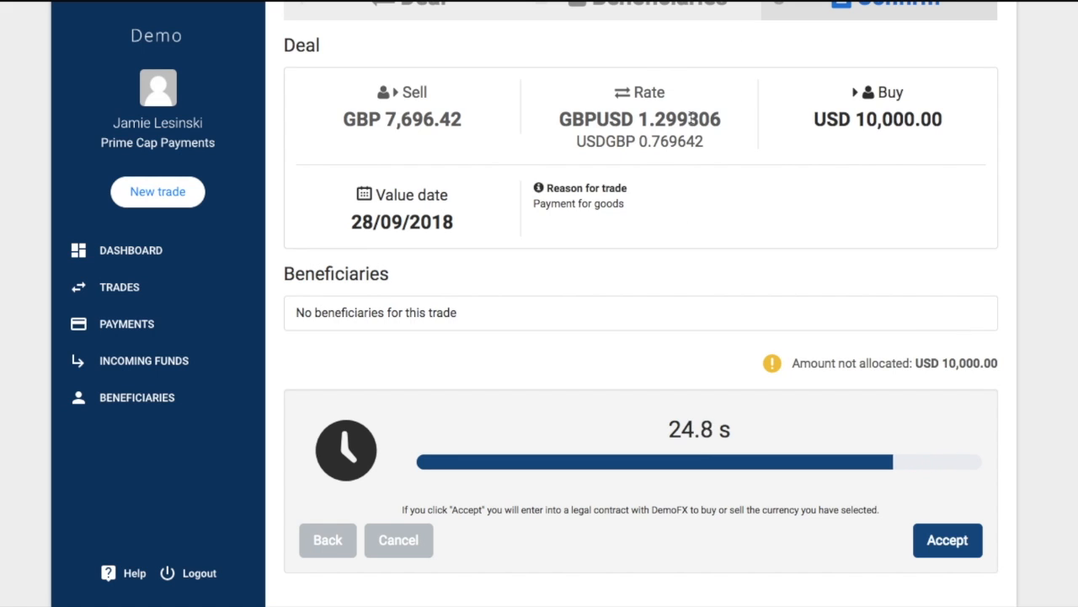
click(948, 540)
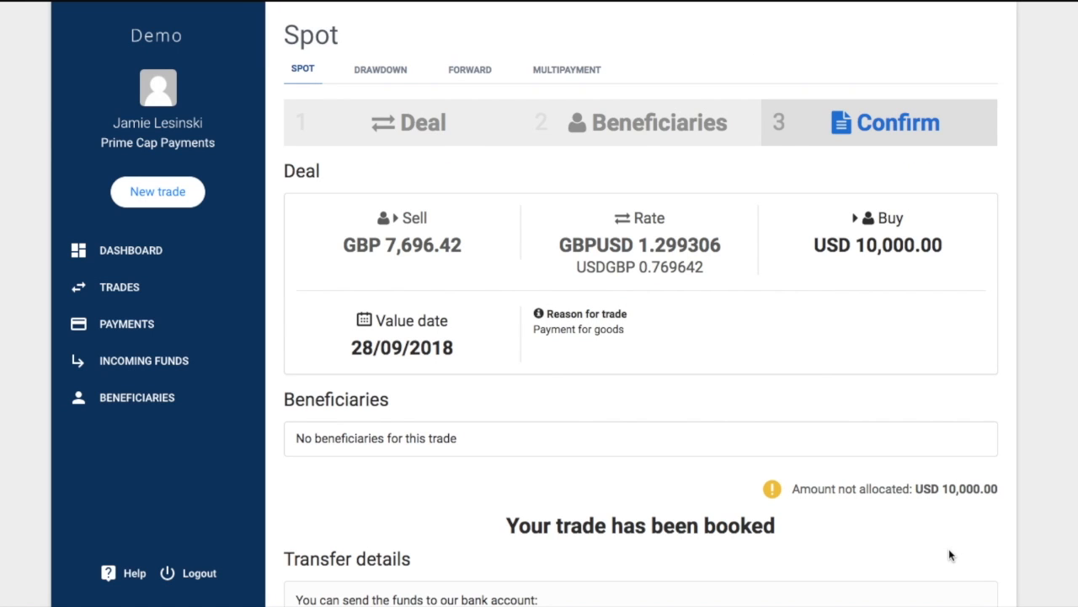
Review the booked trade's transfer details, highlighting the funds deadline and the SWIFT code of the receiving bank account.
scroll(949, 549, down, 4)
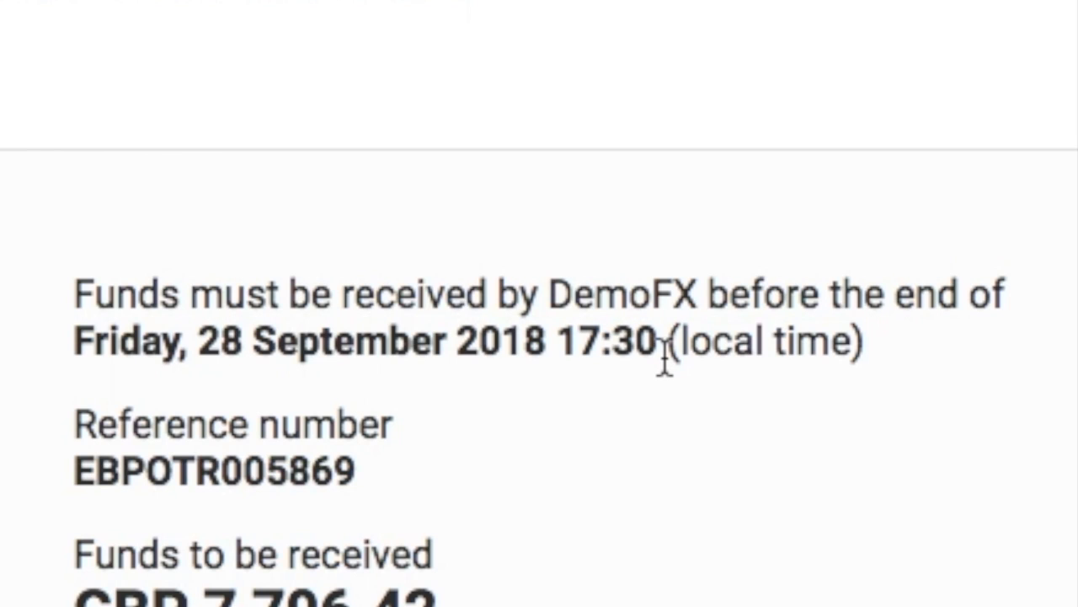
drag(654, 345, 198, 332)
click(649, 602)
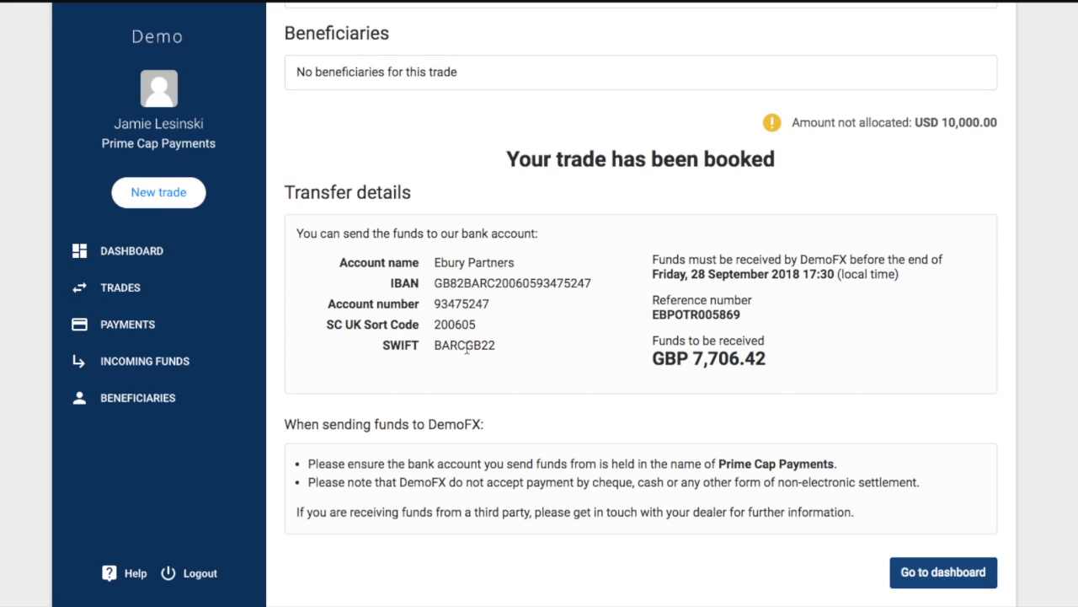
drag(466, 350, 431, 350)
click(647, 364)
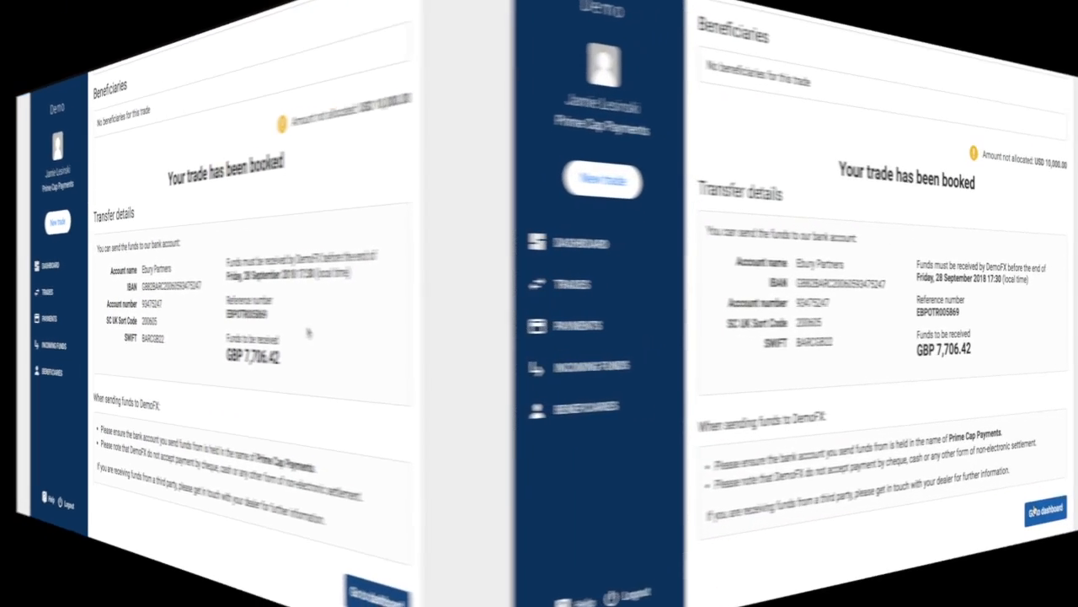
Go to the dashboard and highlight the unallocated funds of the USD account in the balances.
click(1045, 511)
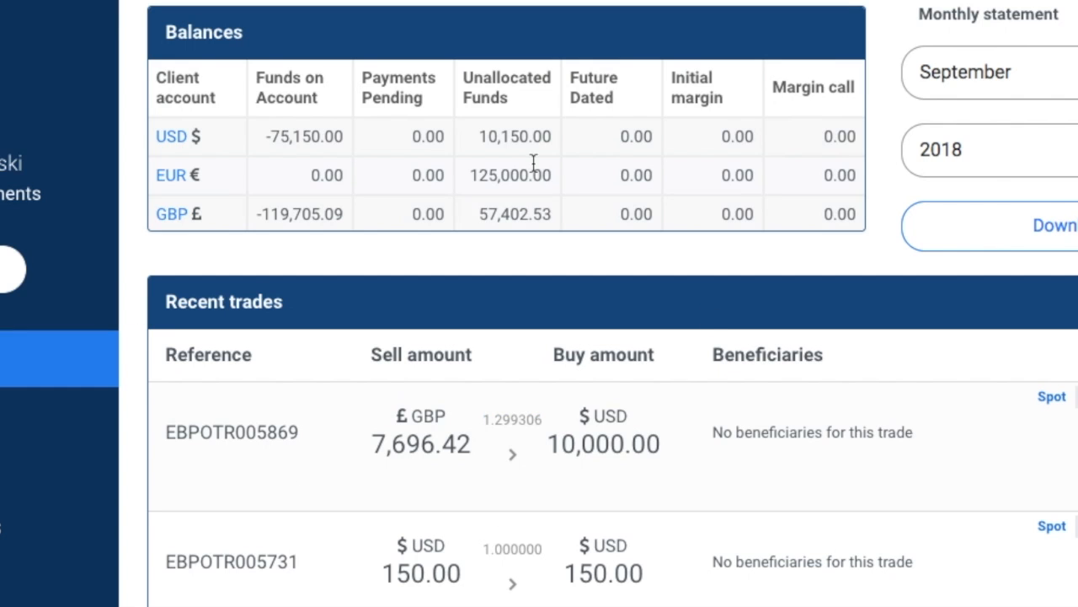
drag(479, 138, 553, 143)
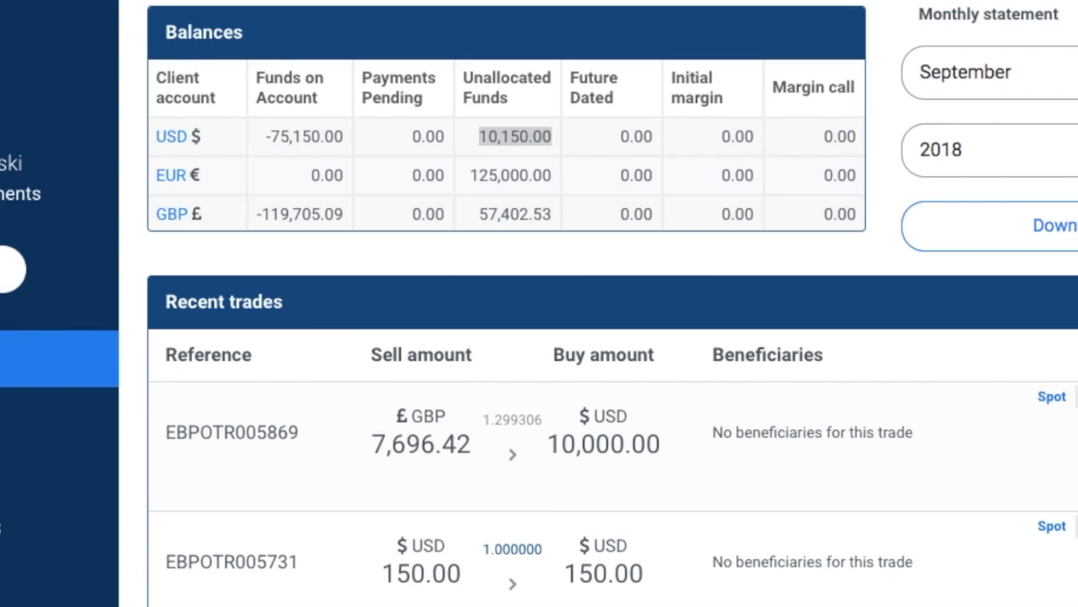
click(511, 135)
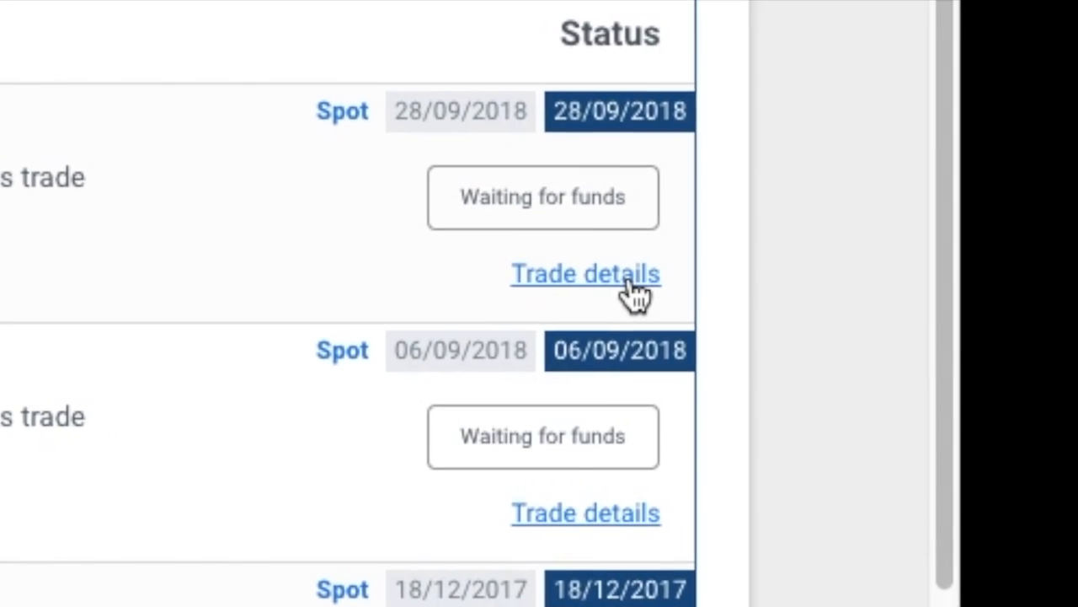
View the trade details of the newest GBP to USD spot trade, and return to the dashboard.
click(634, 290)
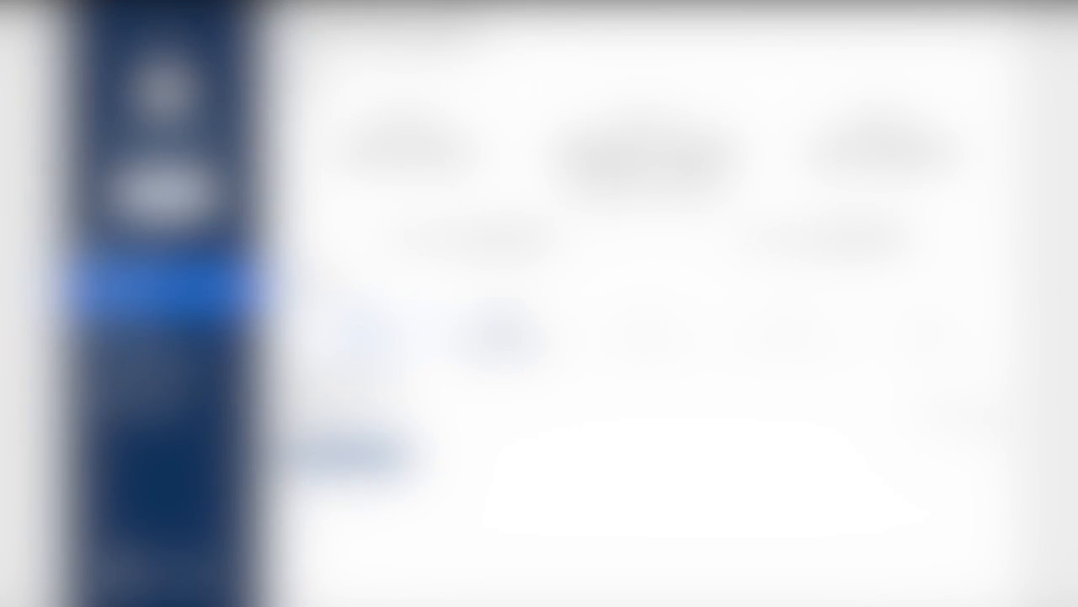
mouse_move(969, 423)
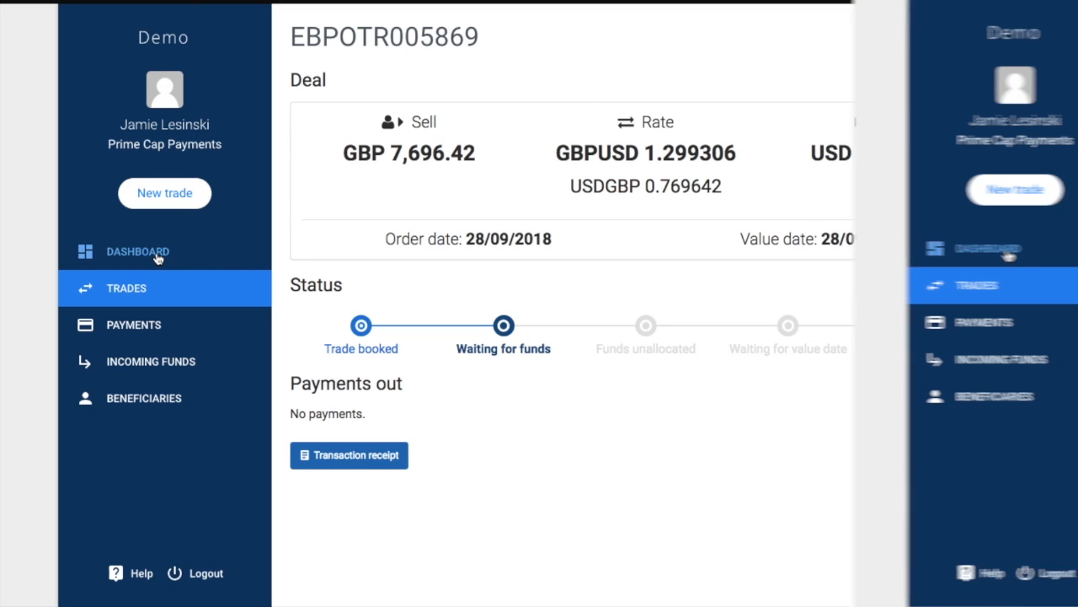
click(156, 252)
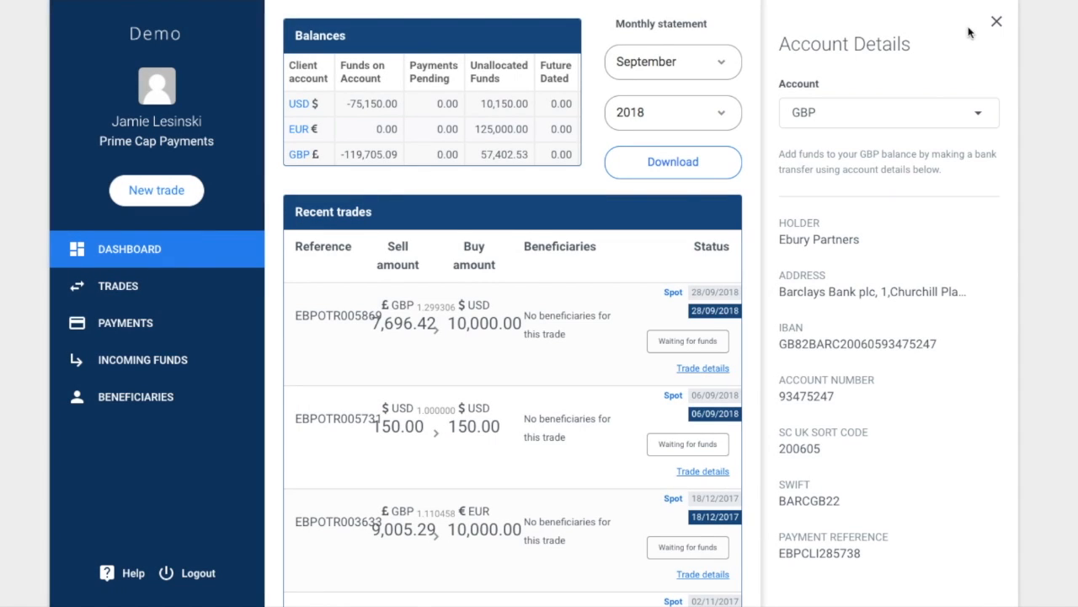
Close the GBP account details and look through the recent trades on the dashboard.
click(996, 22)
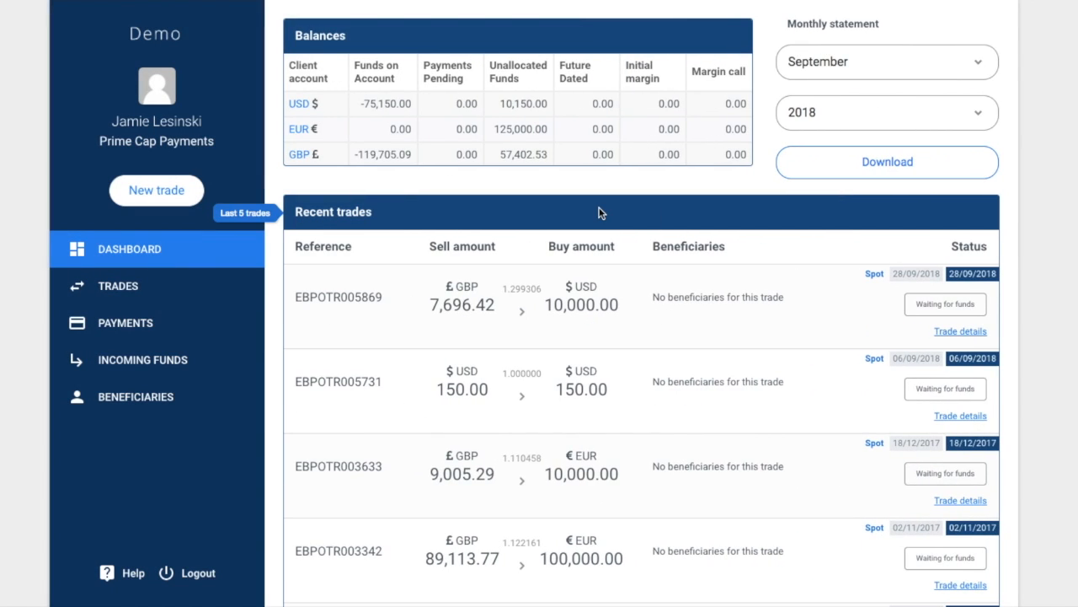
scroll(599, 213, down, 3)
scroll(598, 213, up, 3)
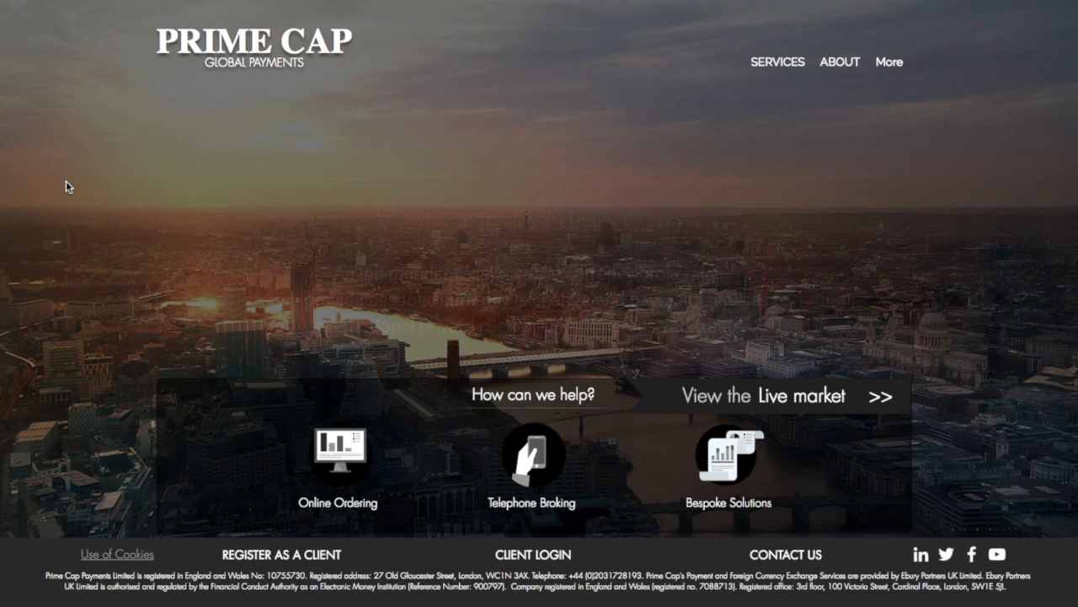
Open the Services page of the Prime Cap website and read down to the Managed, Execution and View service options.
mouse_move(783, 68)
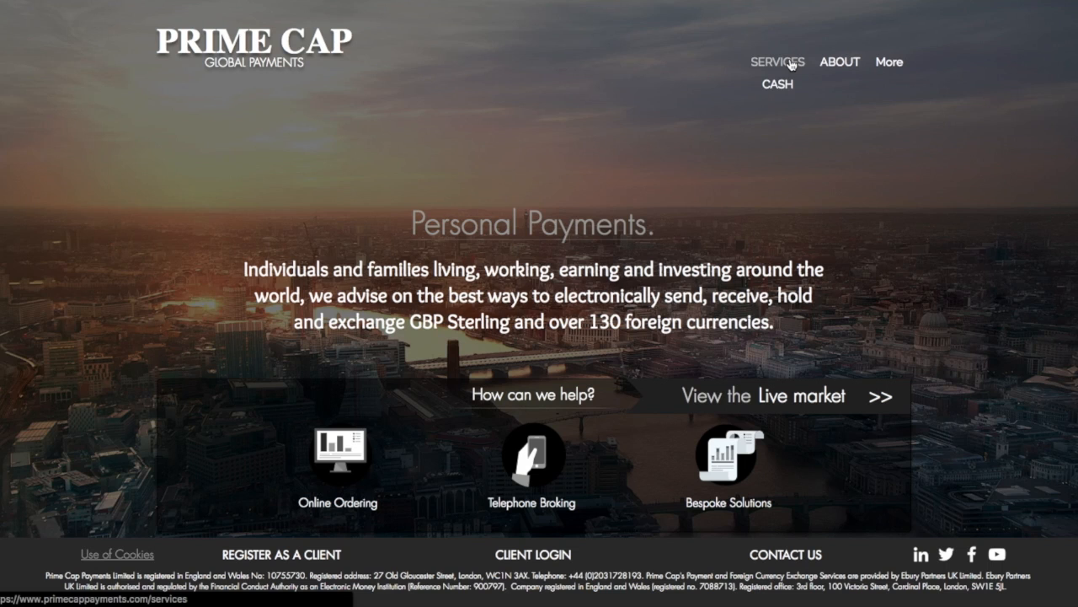
click(792, 65)
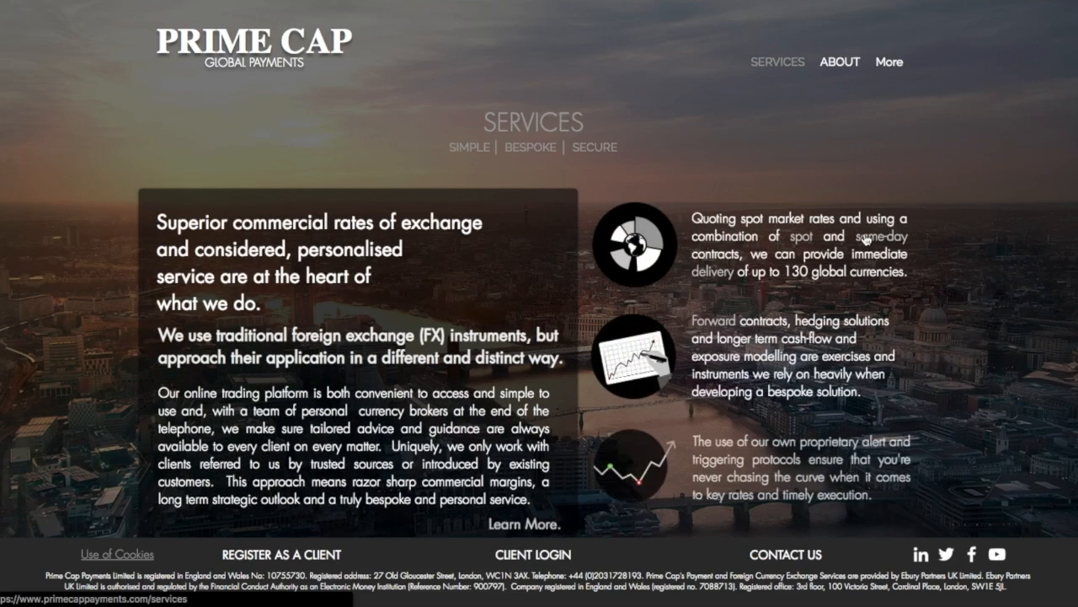
scroll(818, 127, down, 2)
scroll(865, 233, down, 5)
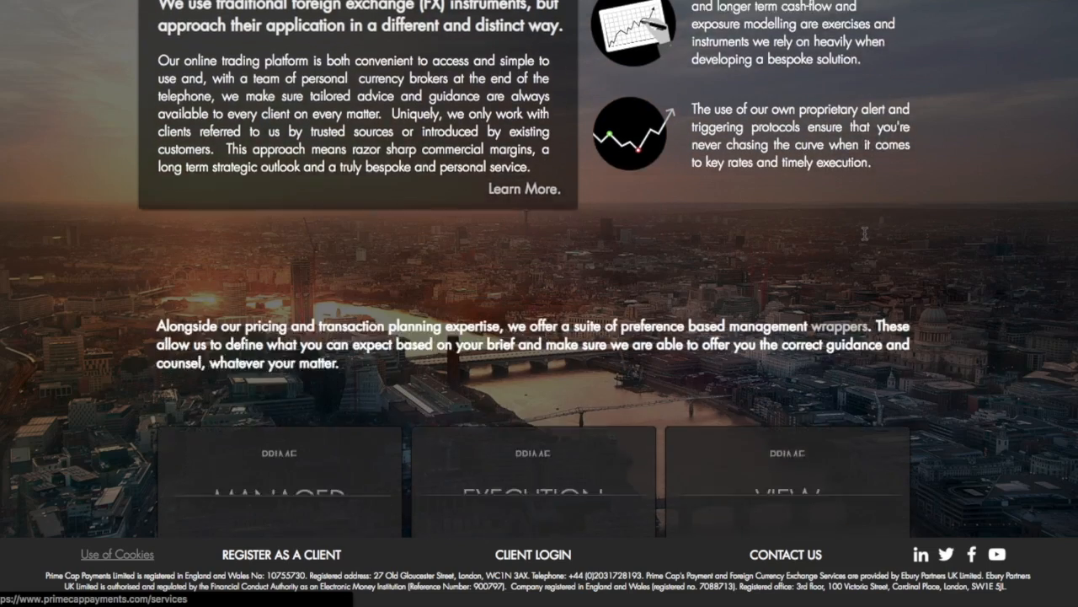
scroll(864, 233, down, 2)
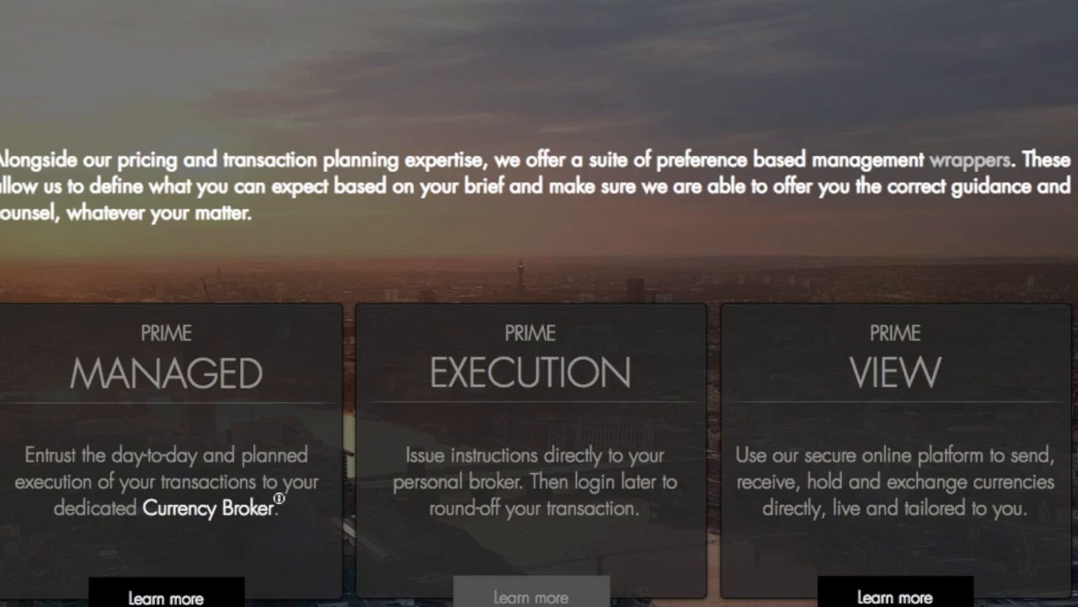
scroll(539, 337, down, 3)
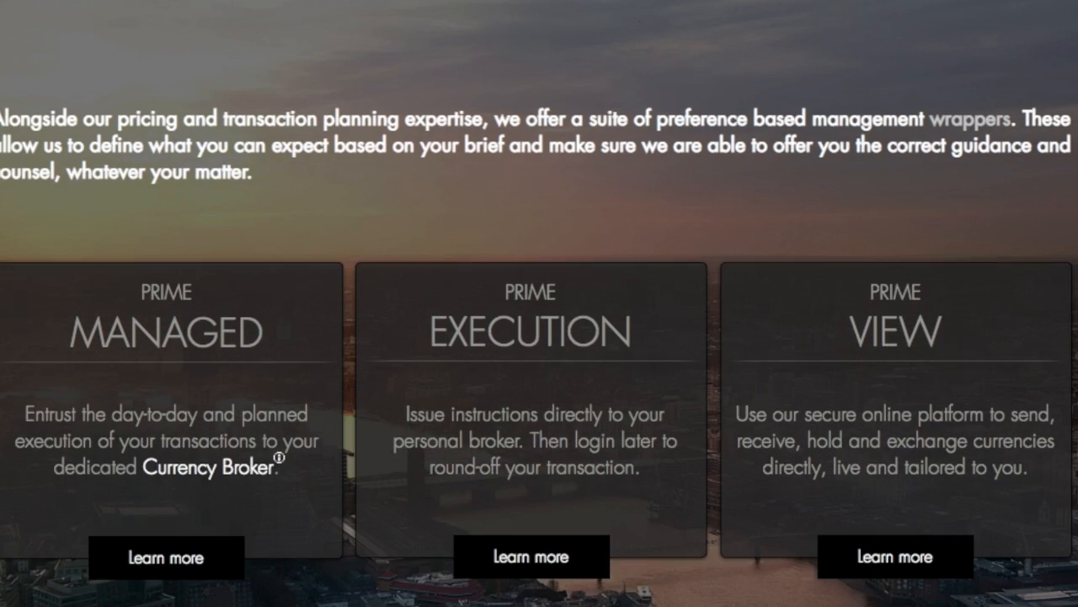